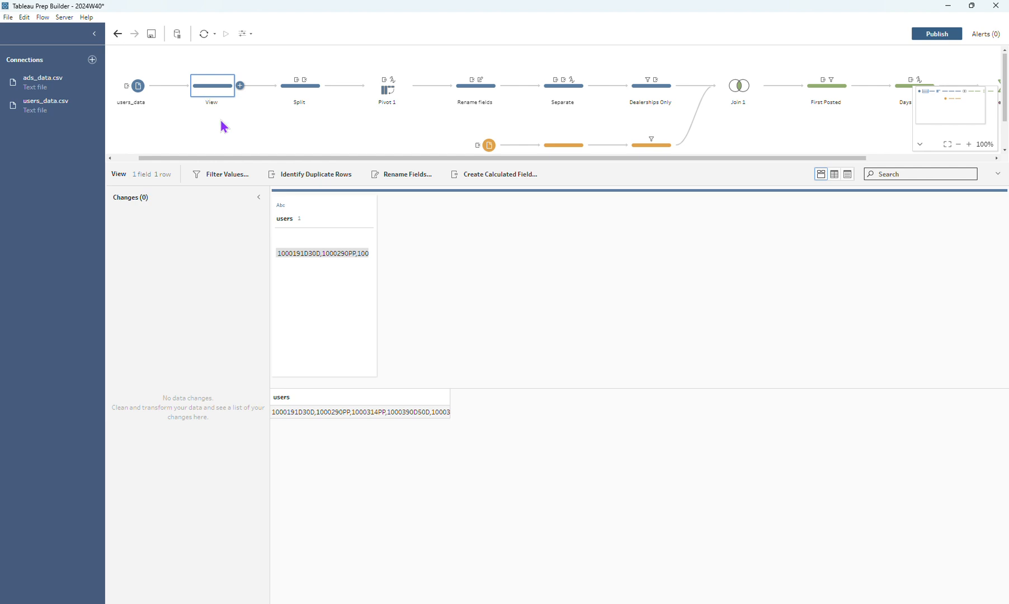
# Split the users field in the View step into all fields, using a comma as the separator
pyautogui.moveTo(311, 260)
pyautogui.click(368, 218)
pyautogui.moveTo(421, 271)
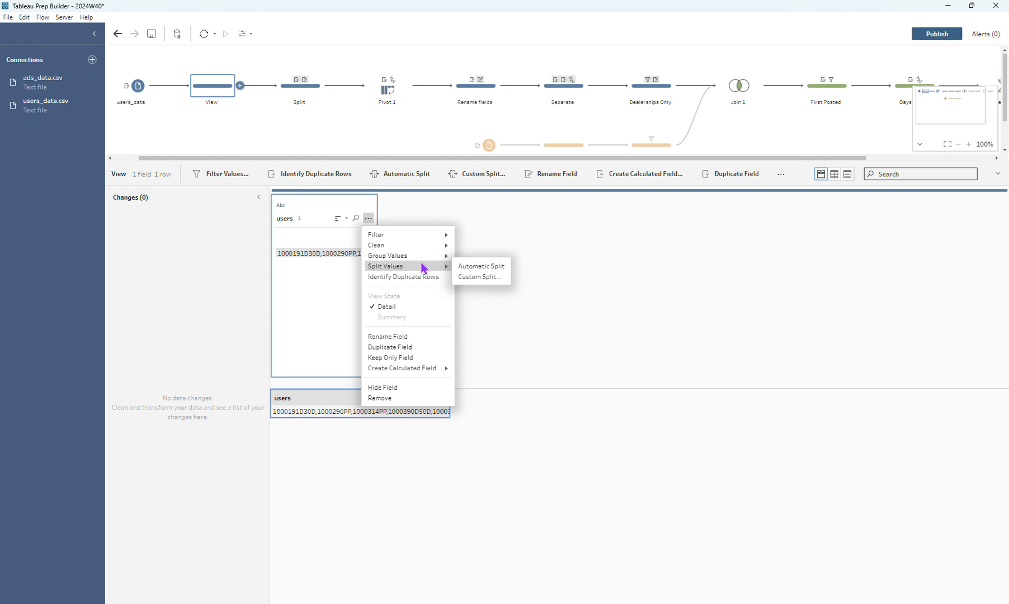
pyautogui.click(467, 266)
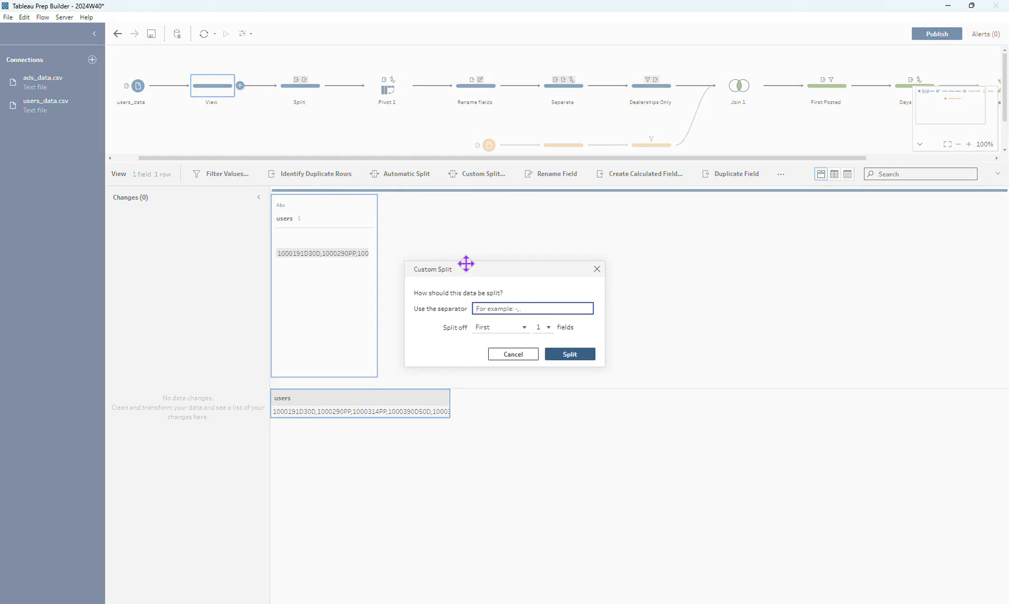
pyautogui.write(',')
pyautogui.click(506, 327)
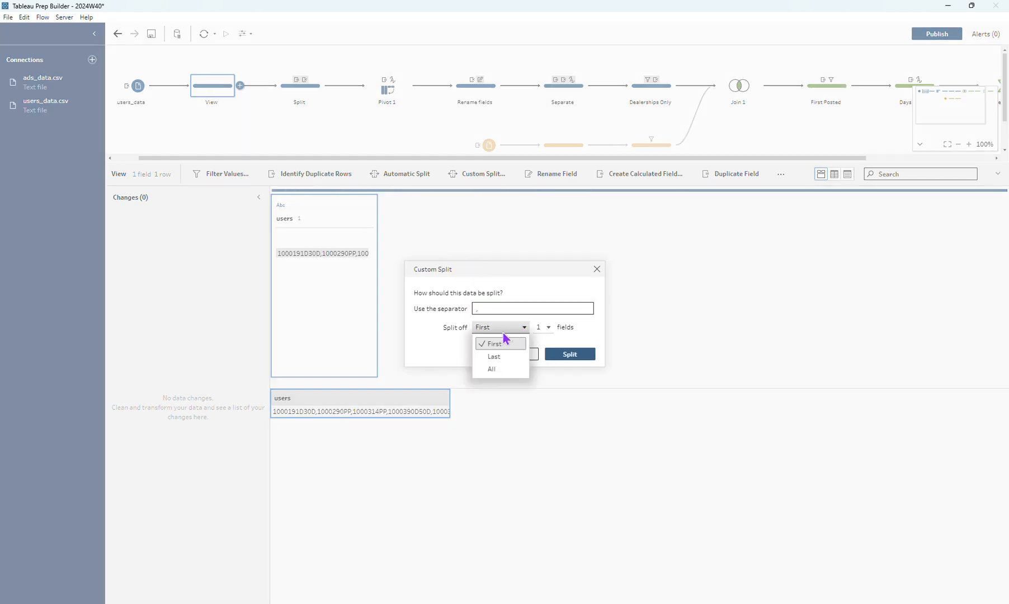
pyautogui.click(489, 371)
pyautogui.click(565, 358)
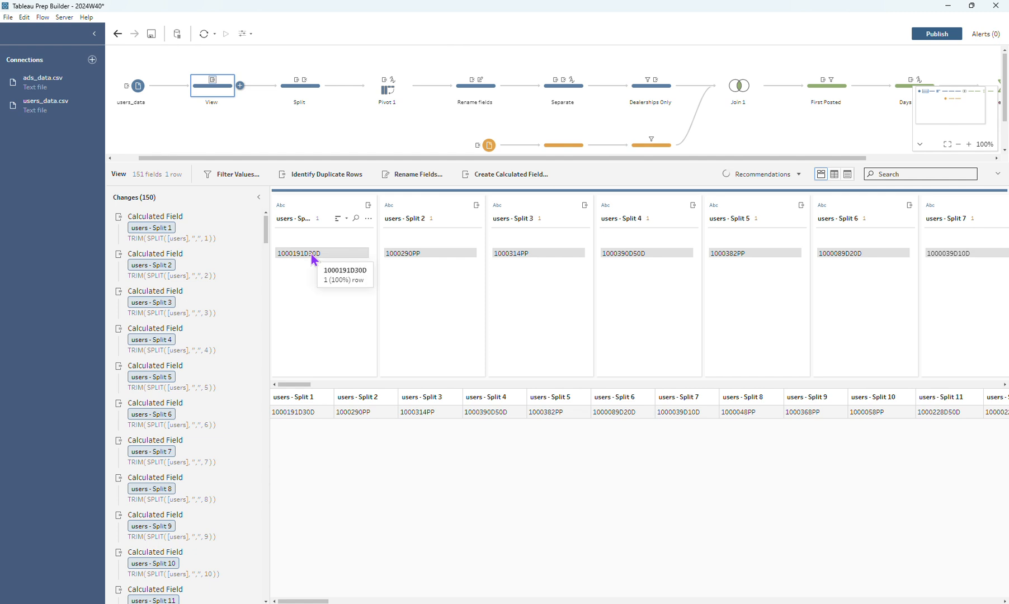
# Examine the resulting split fields through to the last one and check which options that field offers
pyautogui.moveTo(290, 385); pyautogui.dragTo(1004, 399)
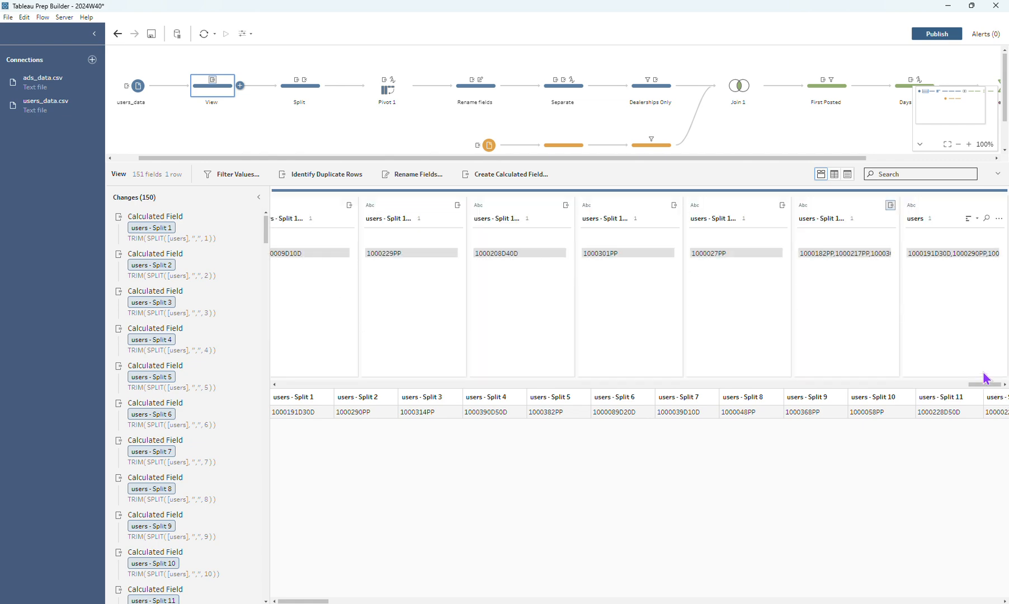
pyautogui.moveTo(852, 261)
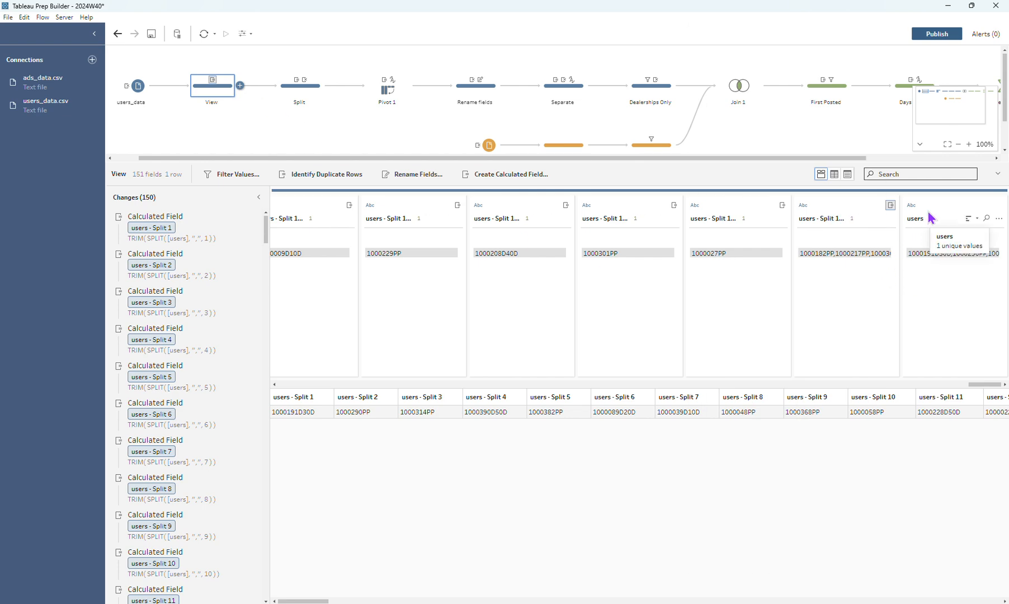
pyautogui.click(890, 219)
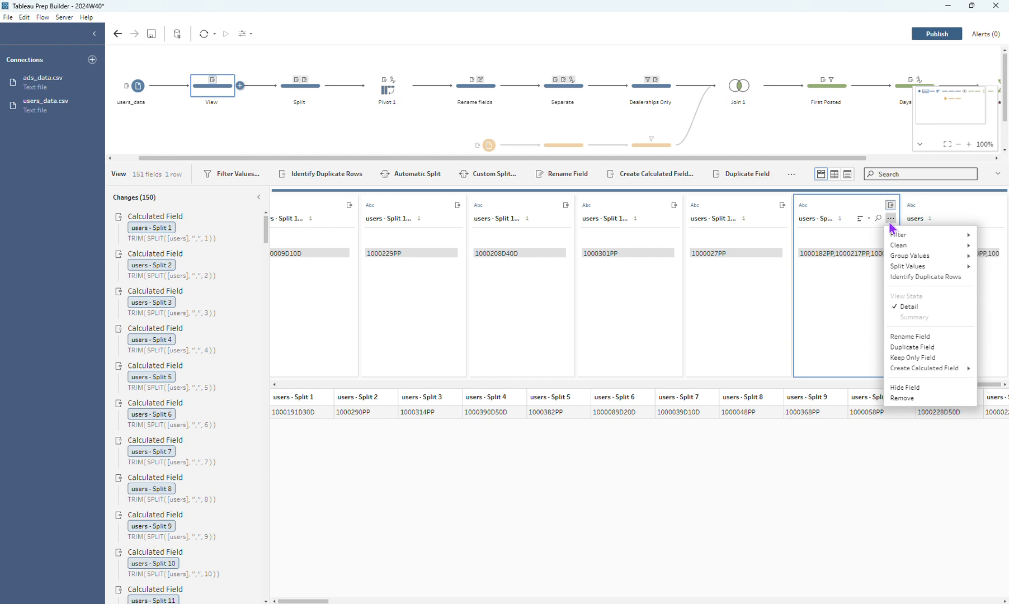
pyautogui.click(850, 291)
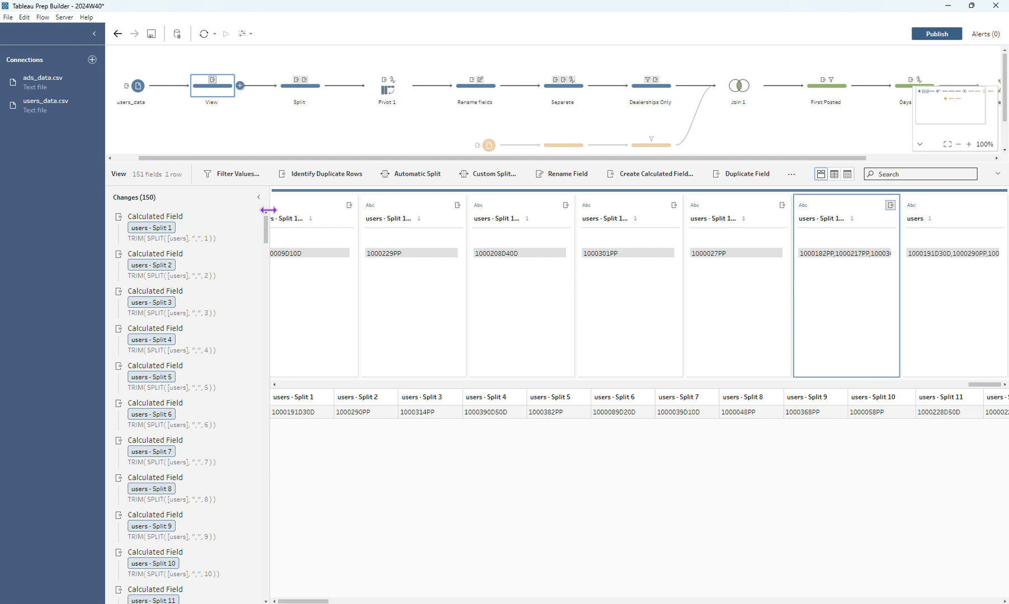
# Delete the View step that follows users_data from the flow and display the Split step
pyautogui.click(228, 92)
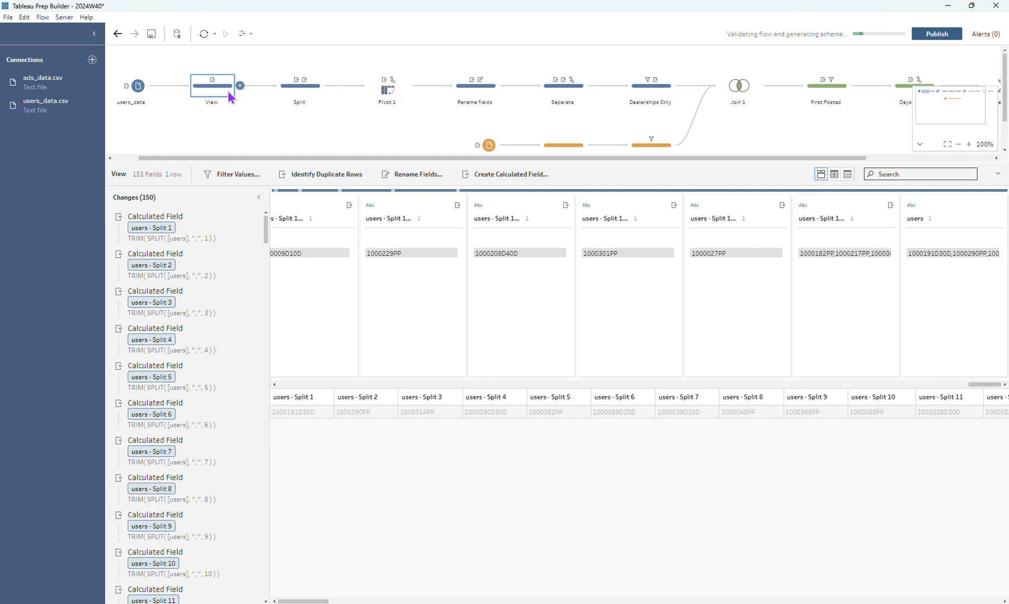
pyautogui.press('Delete')
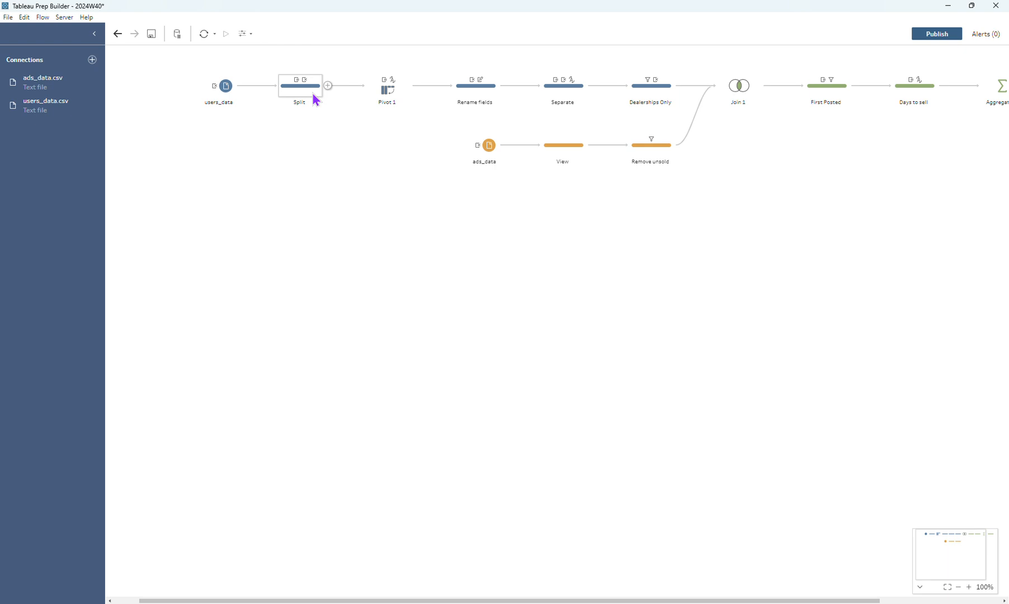
pyautogui.click(315, 93)
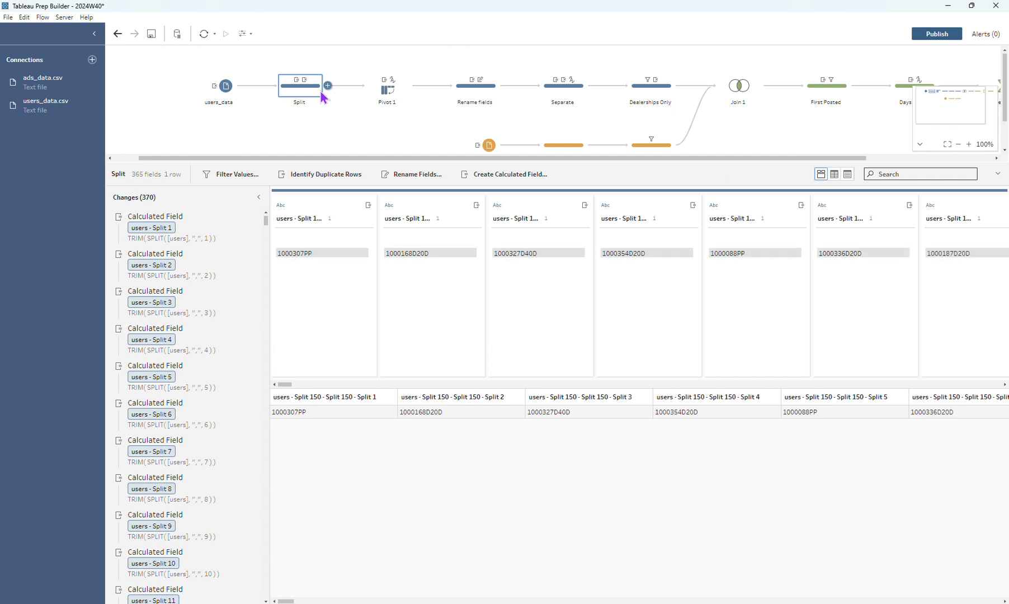
# Remove the type change and the space, punctuation and letter cleaning from Pivot1 Names in the Pivot 1 step
pyautogui.click(400, 93)
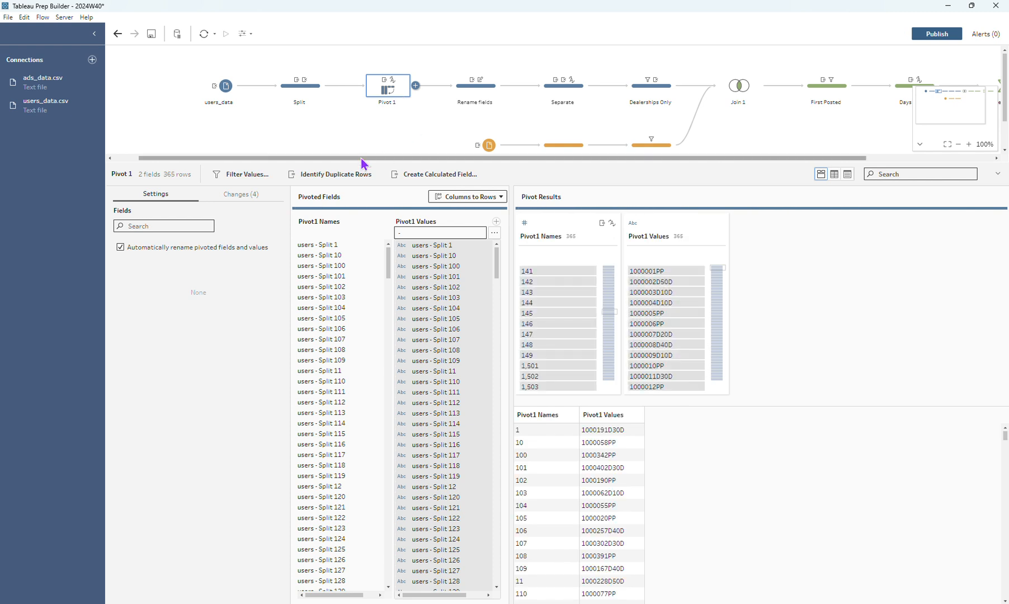
pyautogui.click(253, 199)
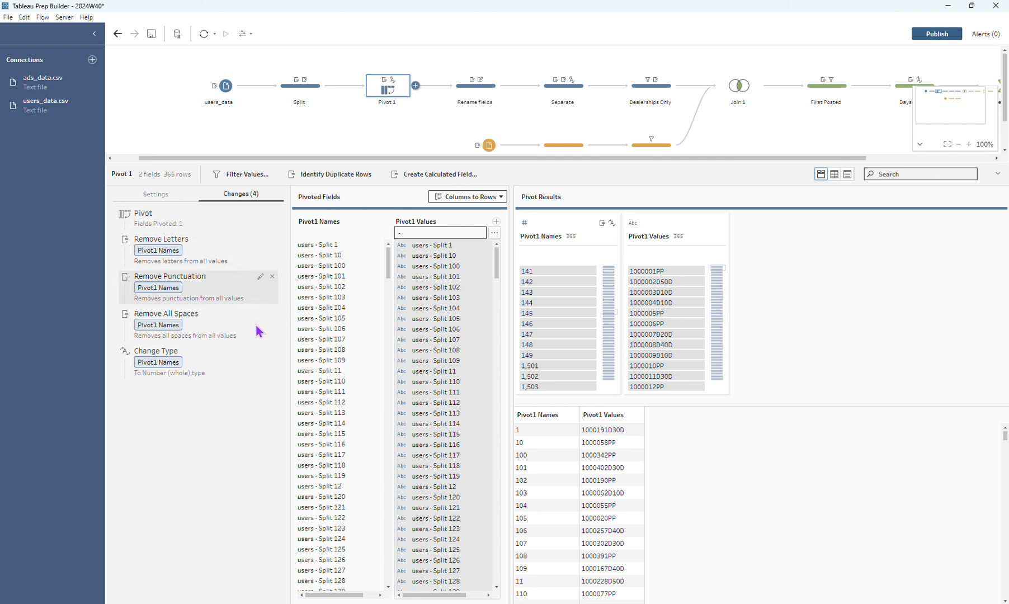
pyautogui.click(272, 351)
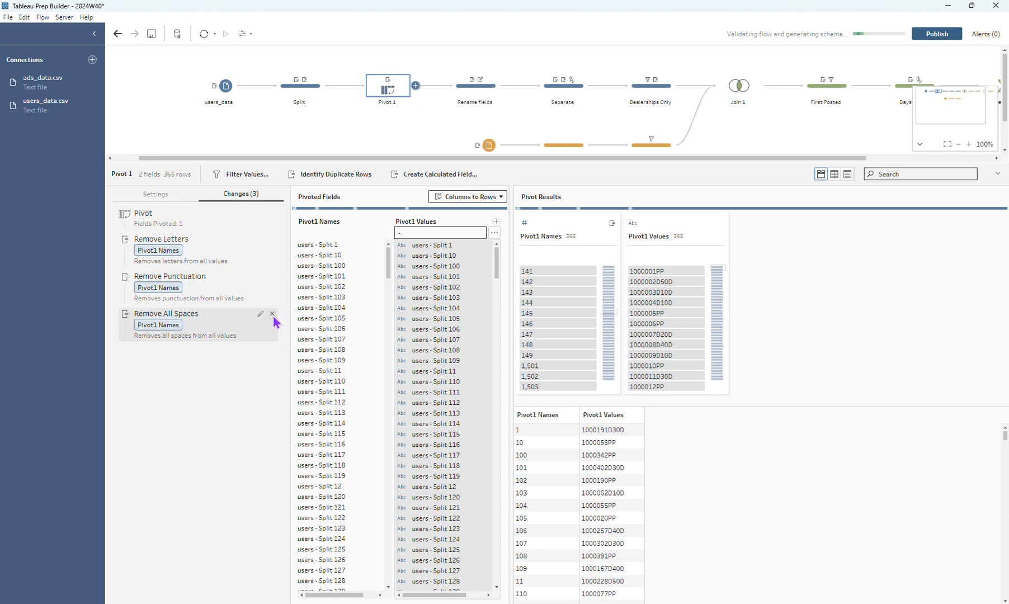
pyautogui.click(272, 313)
pyautogui.click(273, 277)
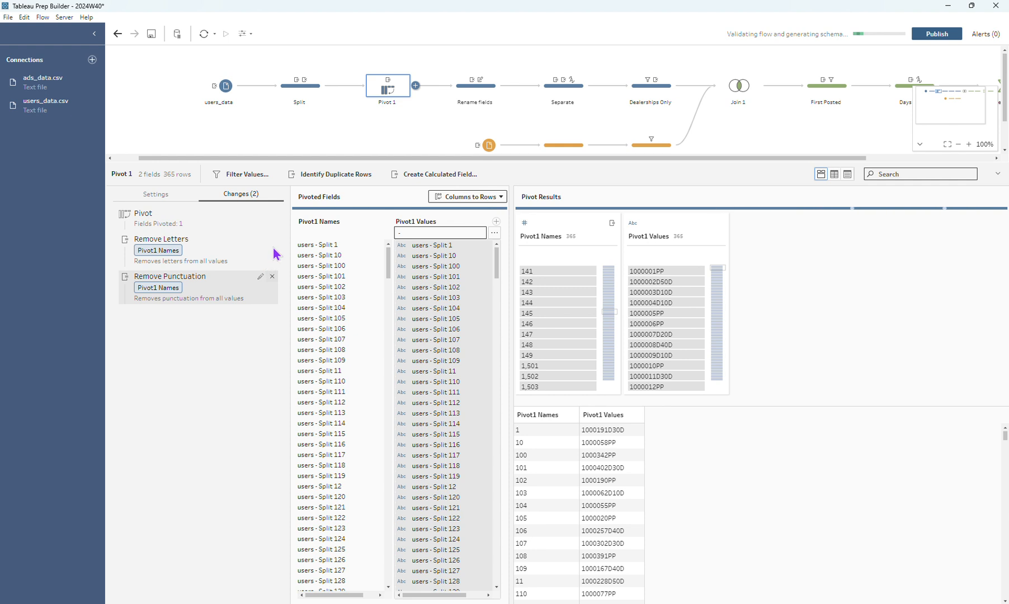
pyautogui.click(158, 196)
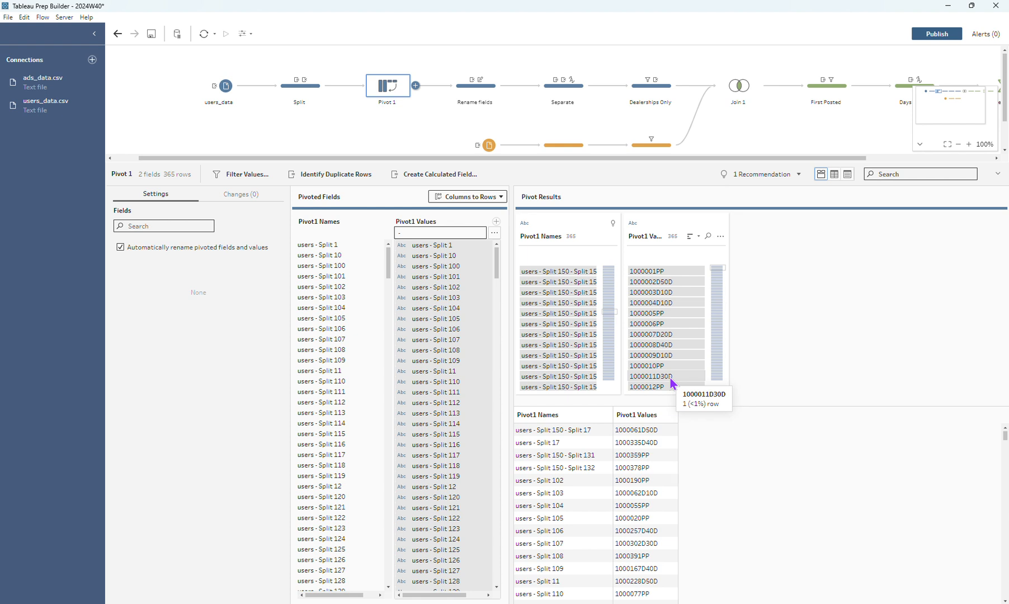
# Review the Rename fields step and the User ID and Private/Dealership calculations in the Separate step
pyautogui.click(476, 96)
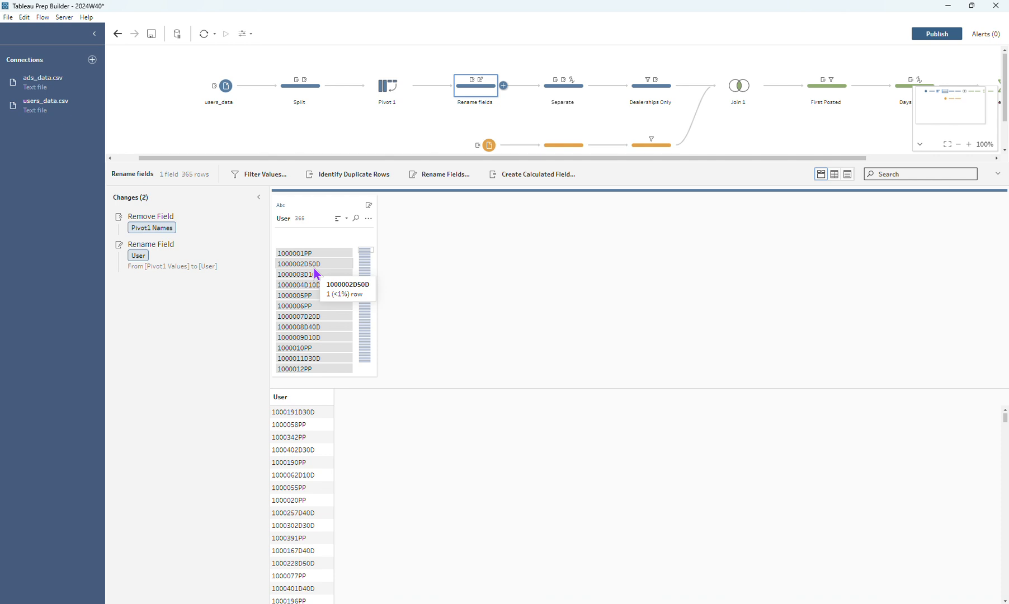
pyautogui.click(569, 97)
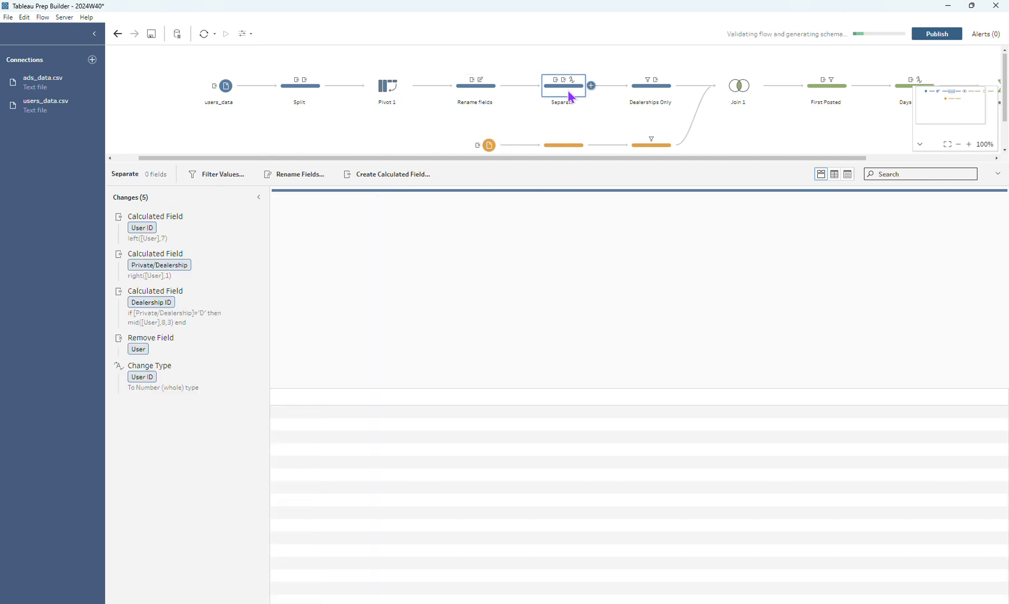
pyautogui.click(249, 223)
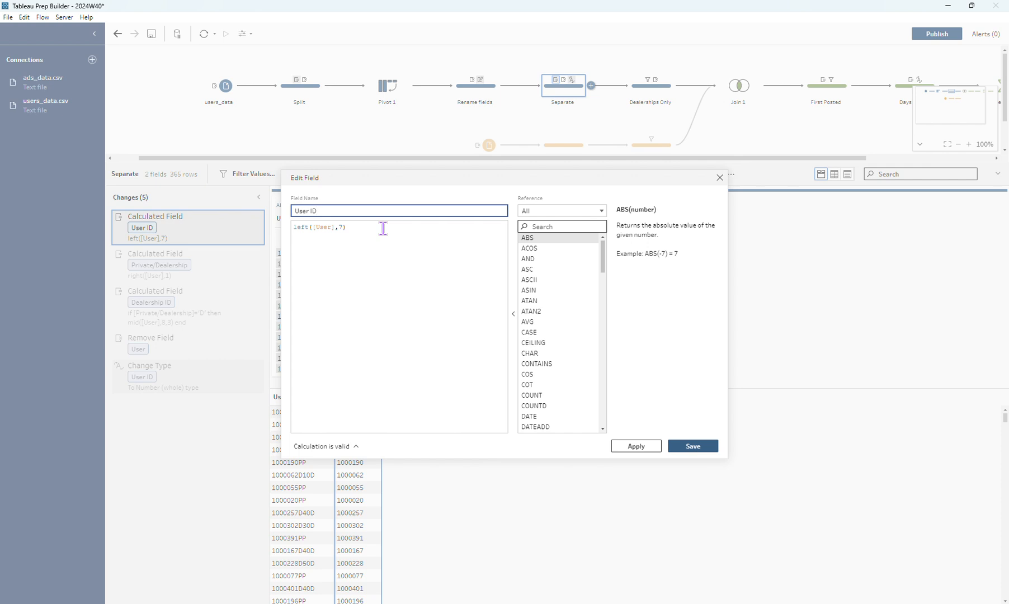
pyautogui.click(720, 177)
pyautogui.click(246, 255)
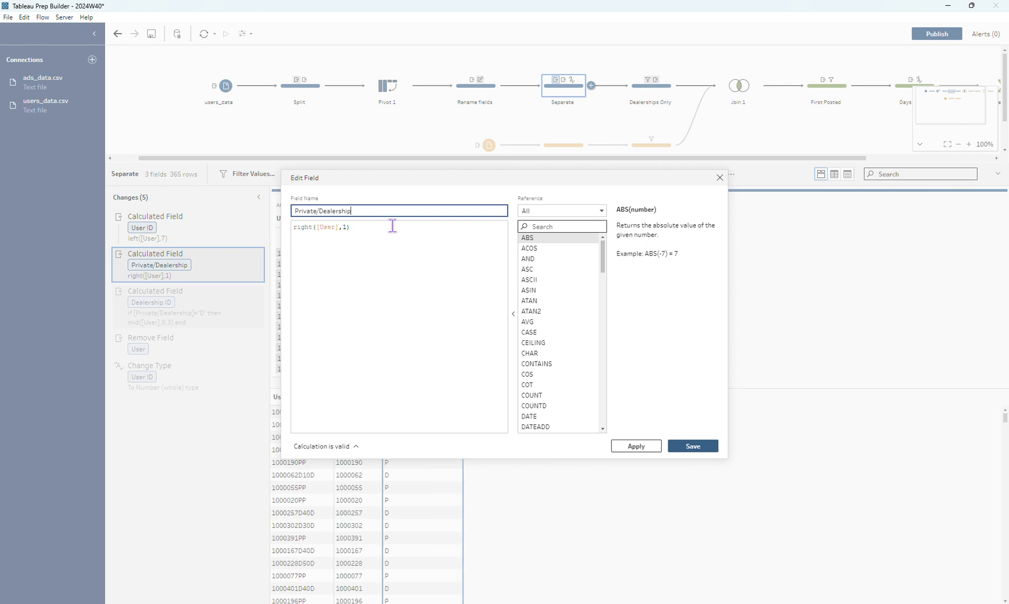
pyautogui.click(720, 180)
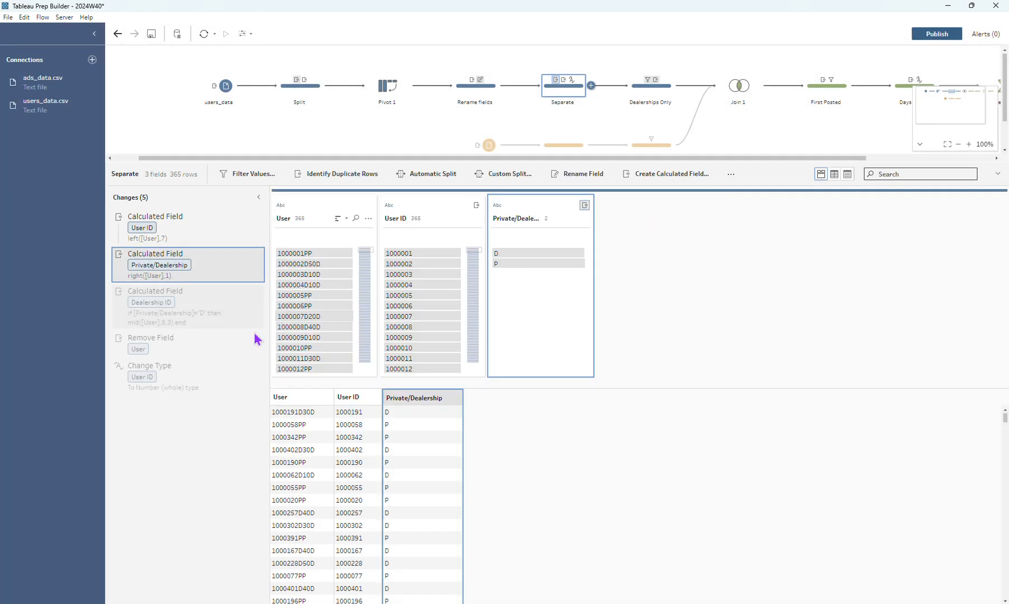
# Review the Dealership ID calculation and the User ID type change in the Separate step
pyautogui.moveTo(231, 301)
pyautogui.click(247, 292)
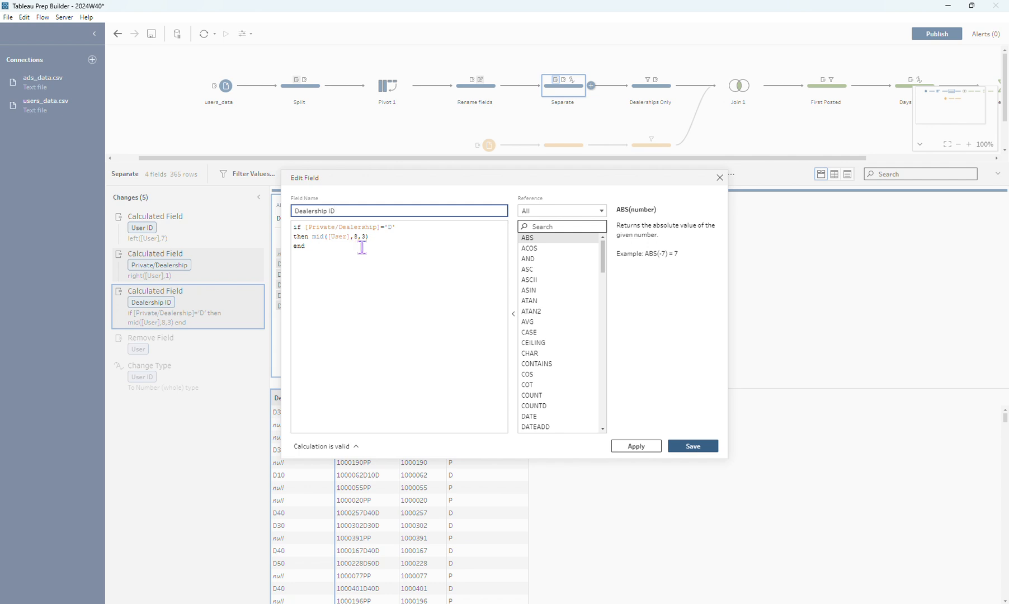
pyautogui.click(719, 177)
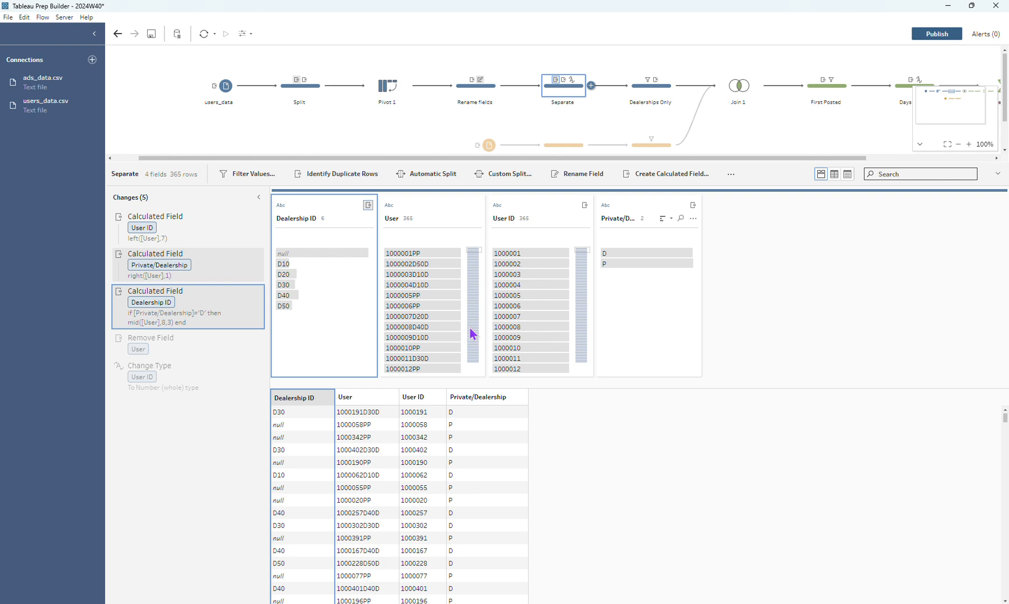
pyautogui.click(201, 380)
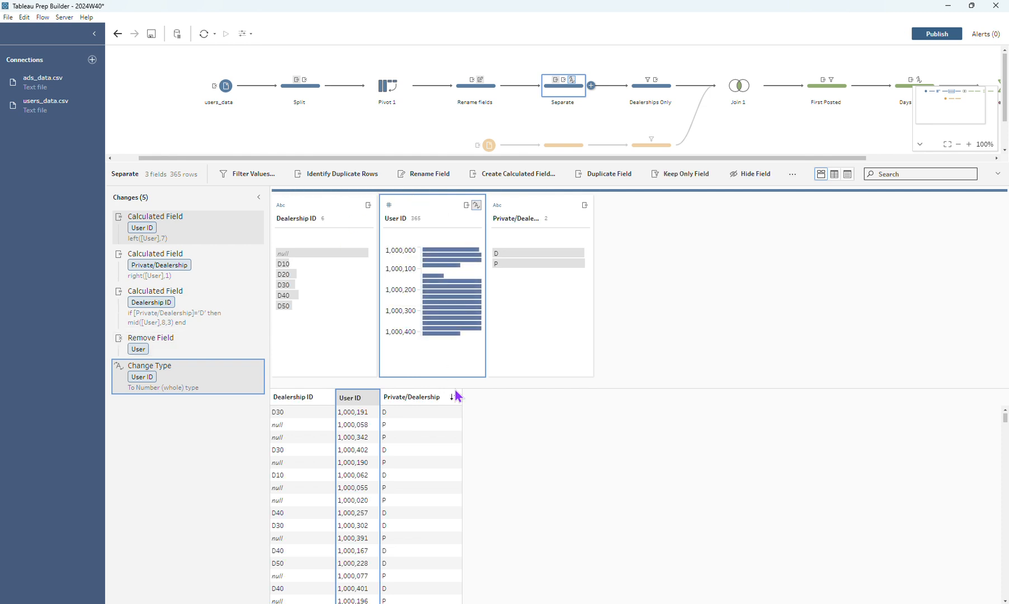
# Review the Dealerships Only step, and inspect the rows with a null sale_date in the View step after ads_data
pyautogui.click(647, 100)
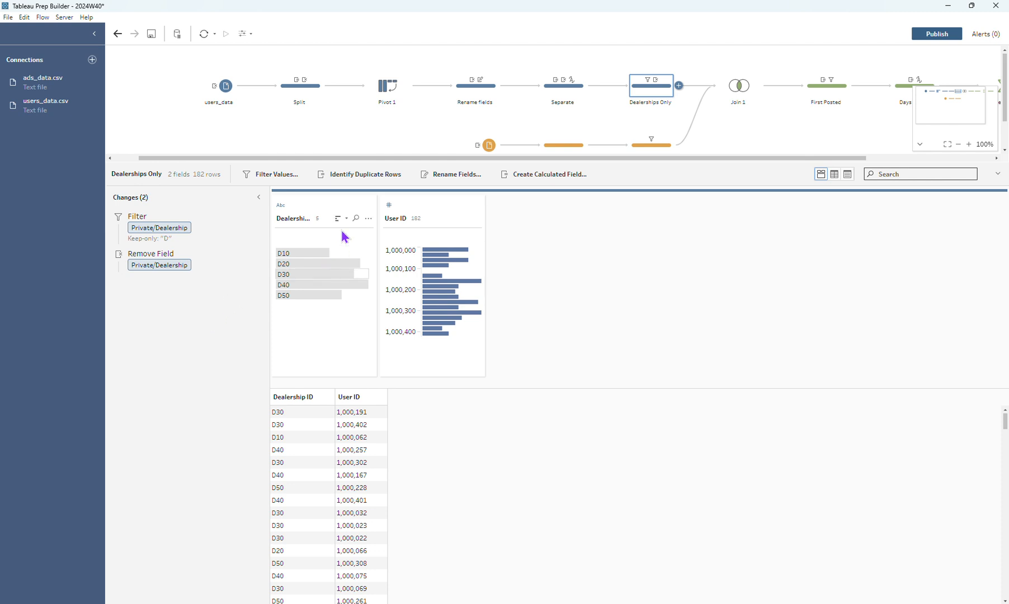
pyautogui.moveTo(354, 158); pyautogui.dragTo(481, 164)
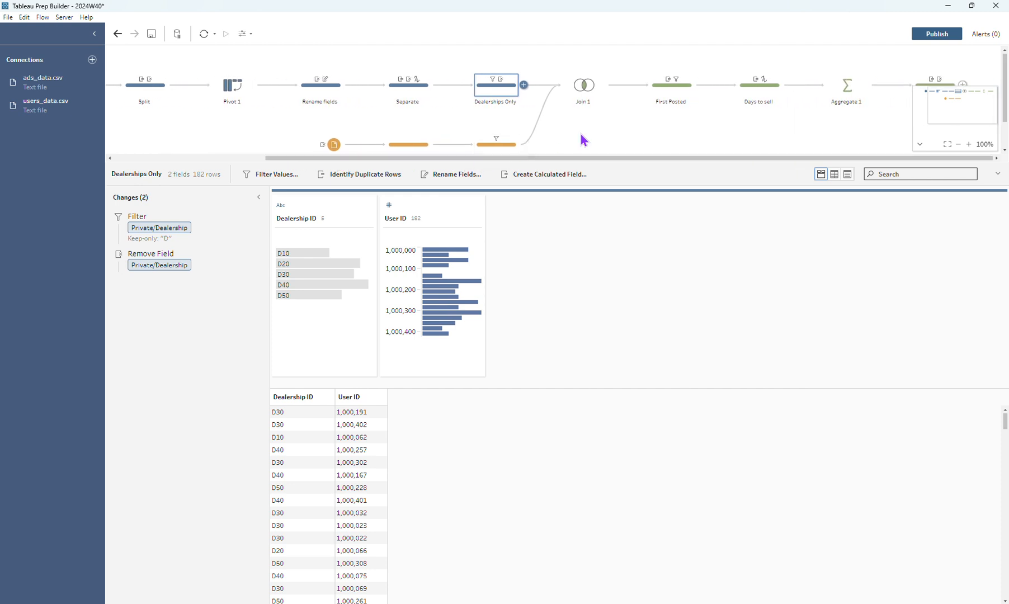
pyautogui.scroll(-1, 451, 139)
pyautogui.click(424, 115)
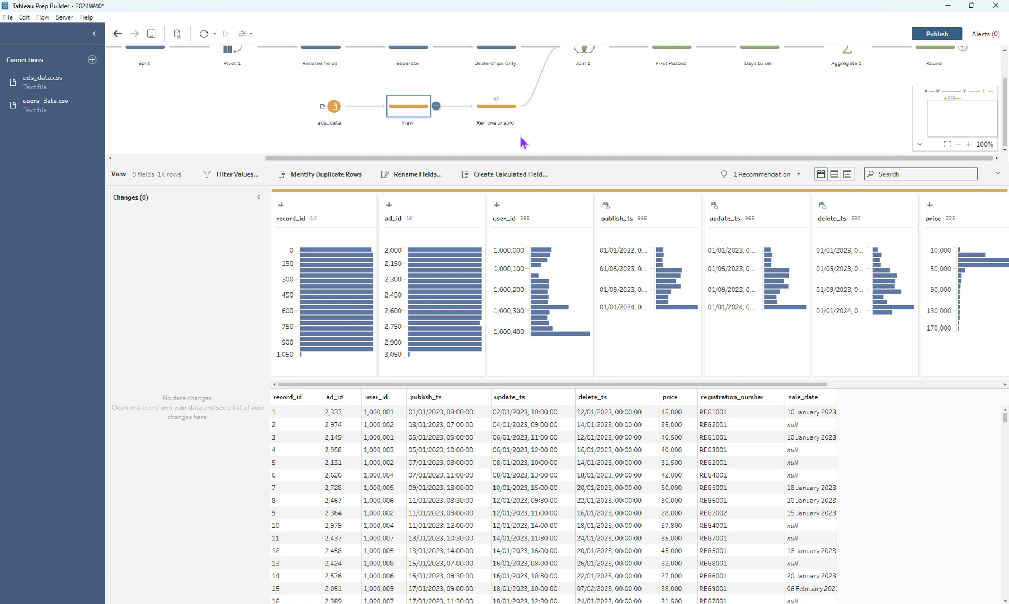
pyautogui.moveTo(556, 385); pyautogui.dragTo(731, 385)
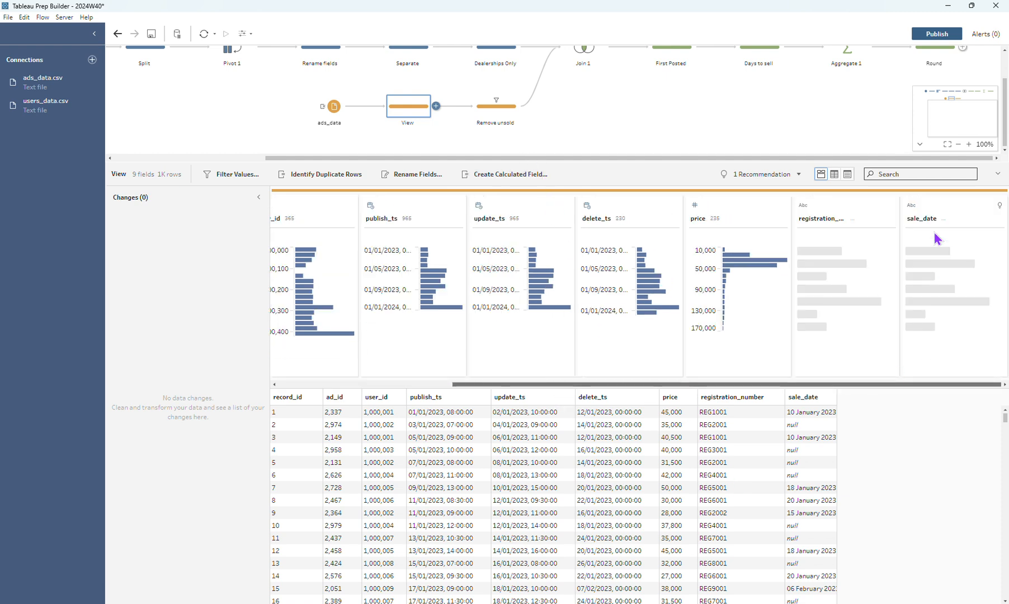
pyautogui.click(945, 255)
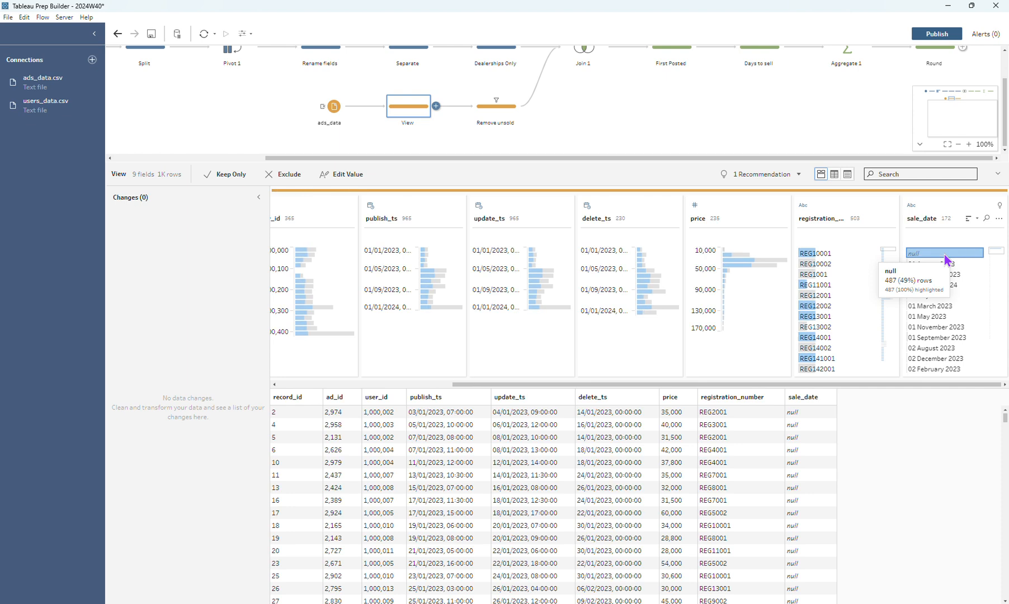
pyautogui.click(945, 255)
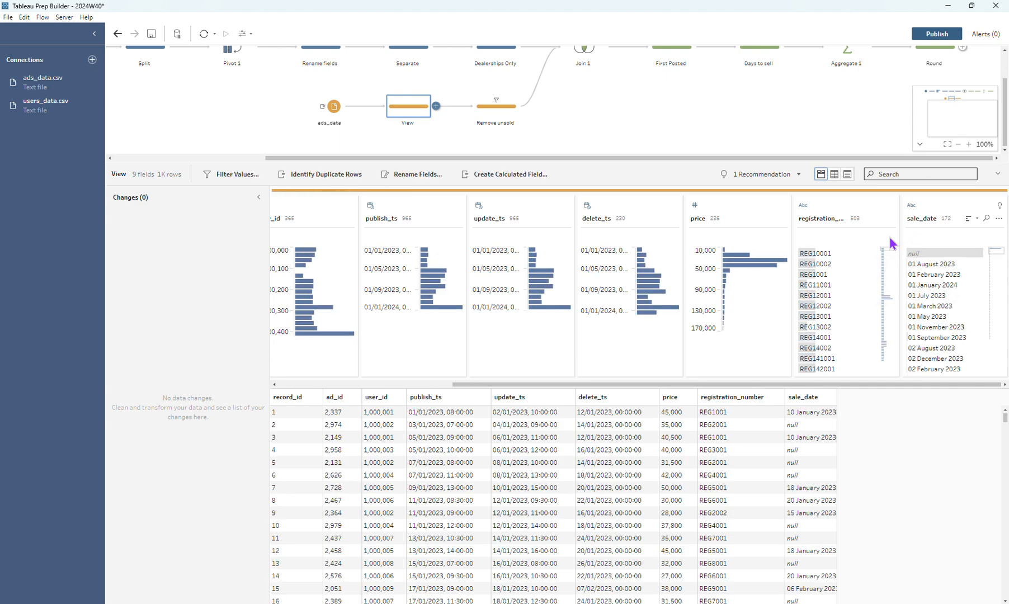
# Compare the records for registration numbers REG10001 and REG10002, widening the sale_date column to show full dates
pyautogui.click(857, 256)
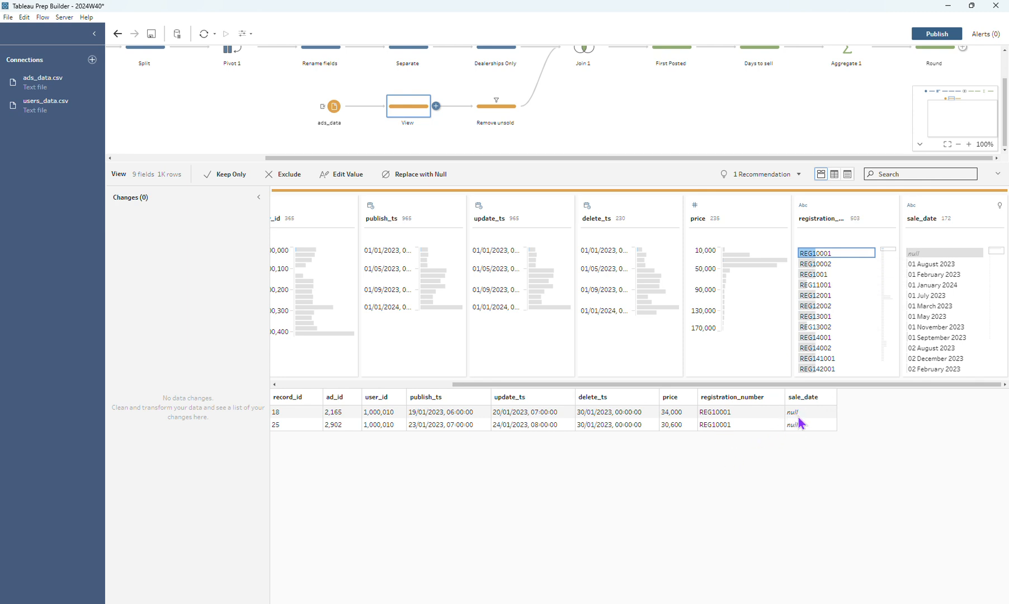
pyautogui.click(837, 265)
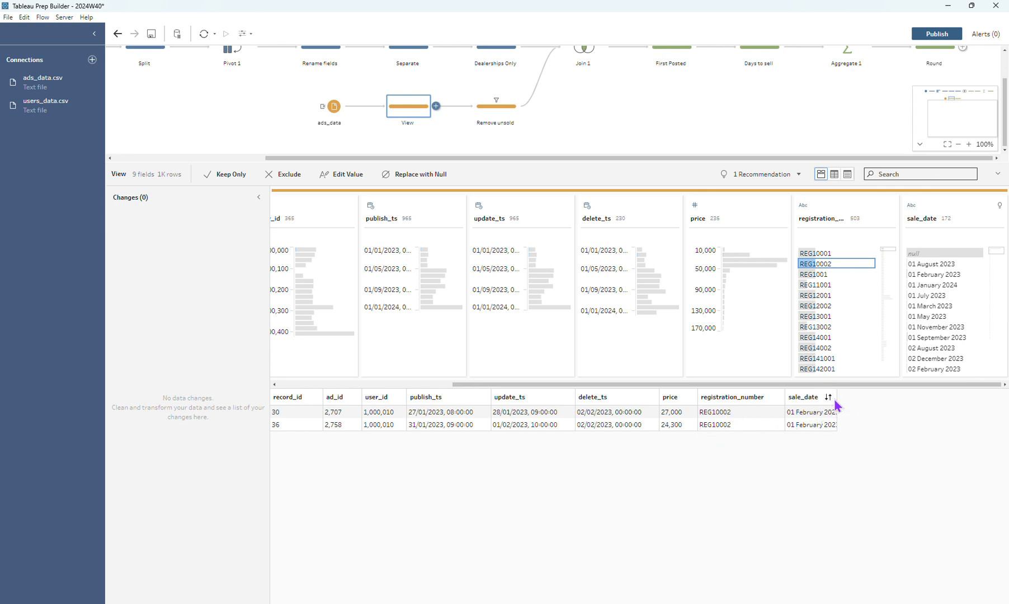
pyautogui.moveTo(837, 398); pyautogui.dragTo(875, 400)
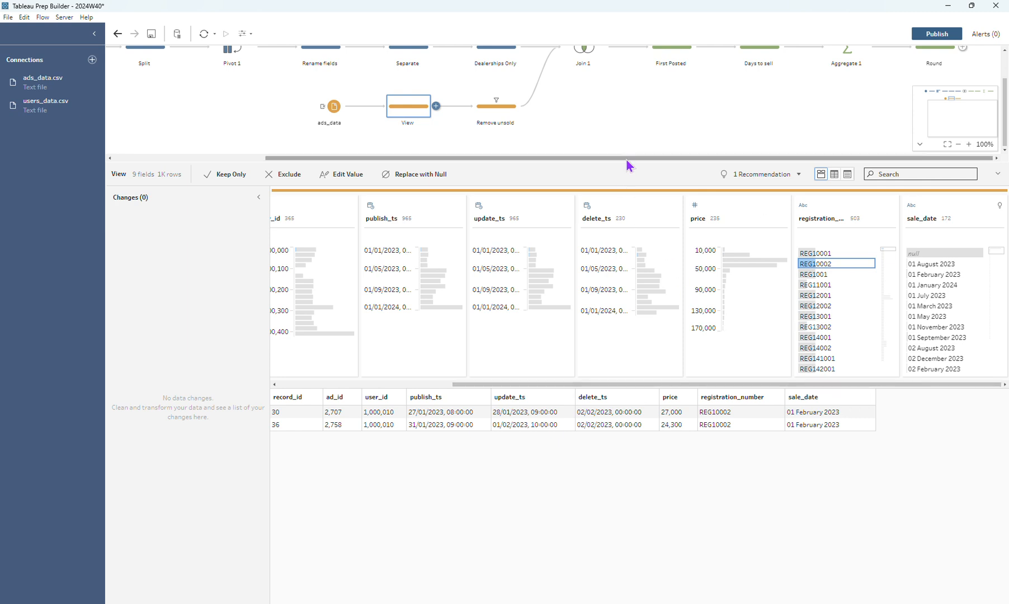
# Examine the sale_date filter in the Remove unsold step
pyautogui.click(504, 111)
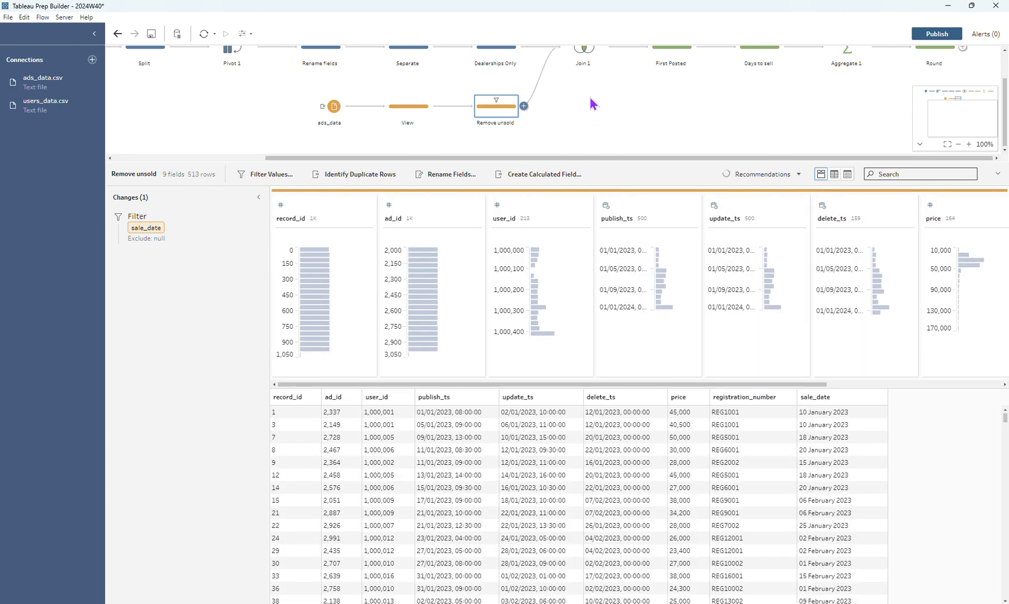
pyautogui.scroll(2, 590, 98)
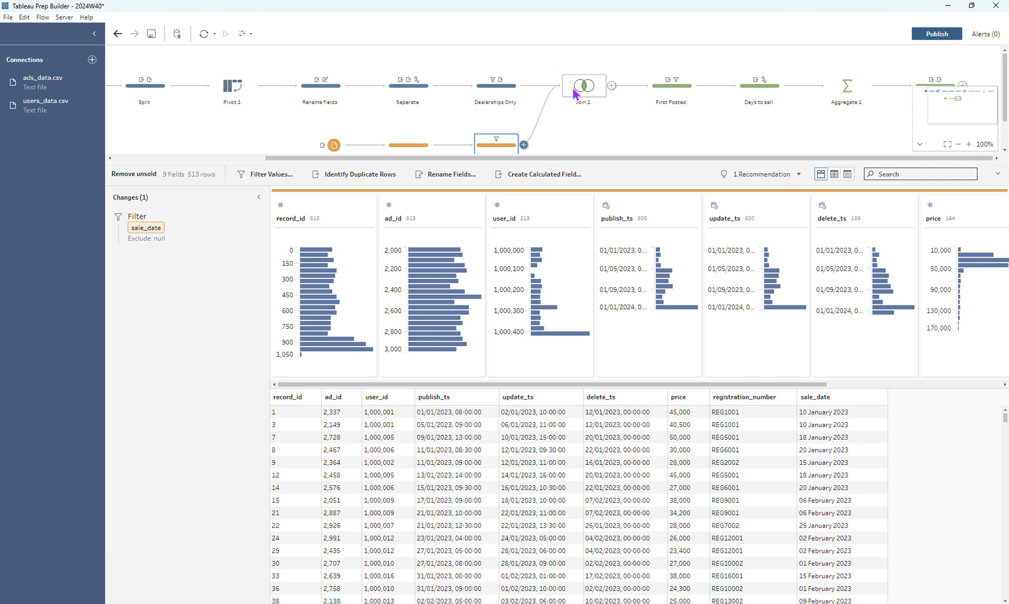
# Inspect the inner join and its excluded rows in Join 1, and display the publish_ts and First Posted fields in the First Posted step
pyautogui.click(573, 89)
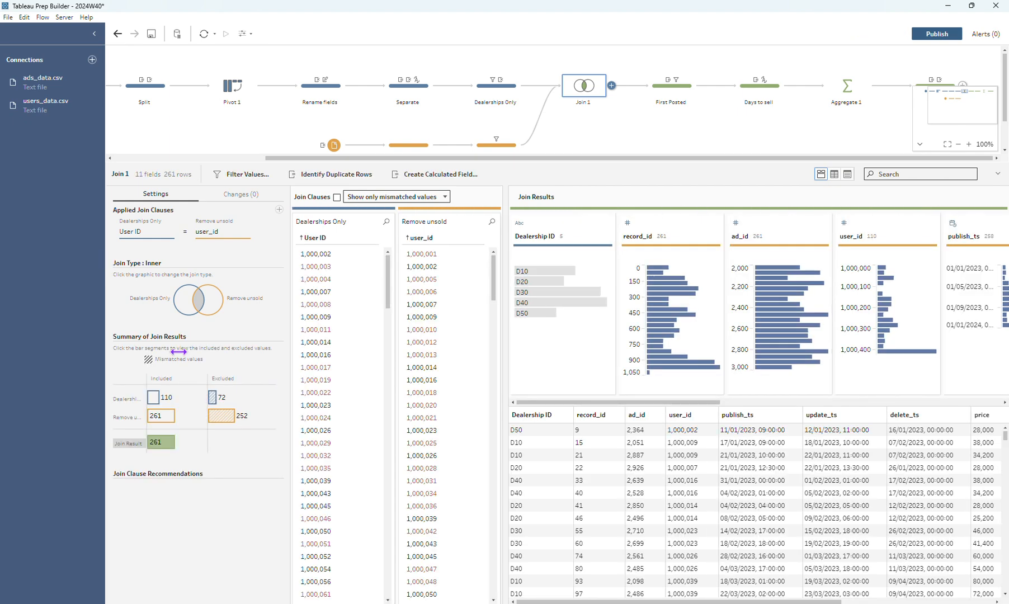
pyautogui.moveTo(222, 420)
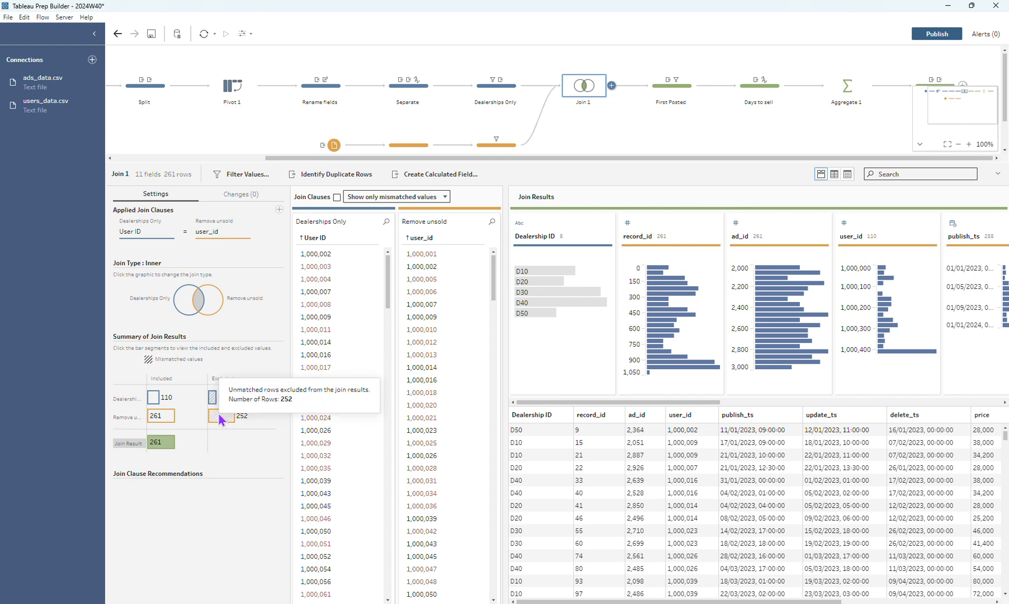
pyautogui.moveTo(215, 401)
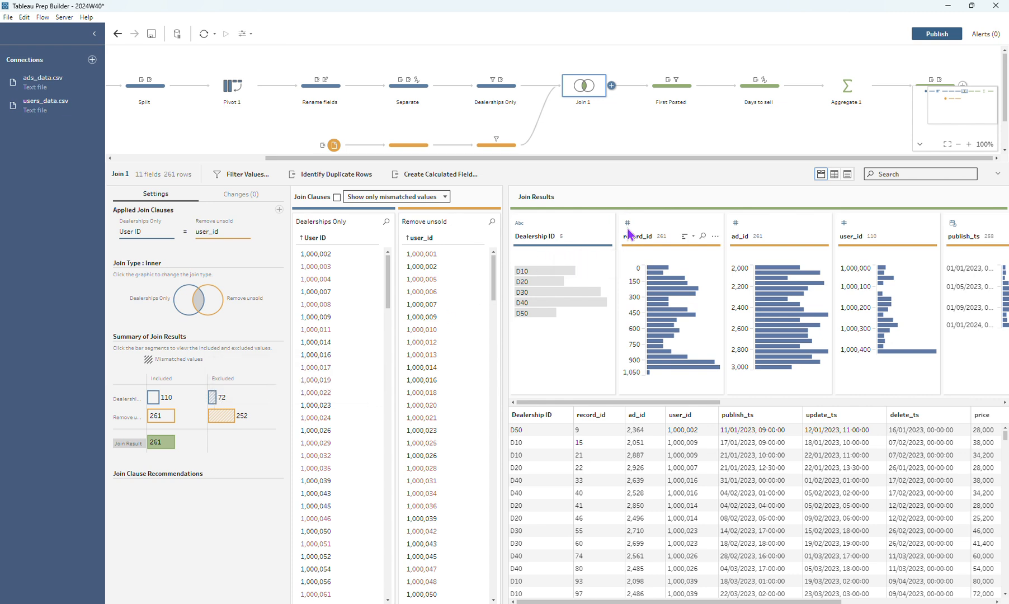
pyautogui.click(673, 90)
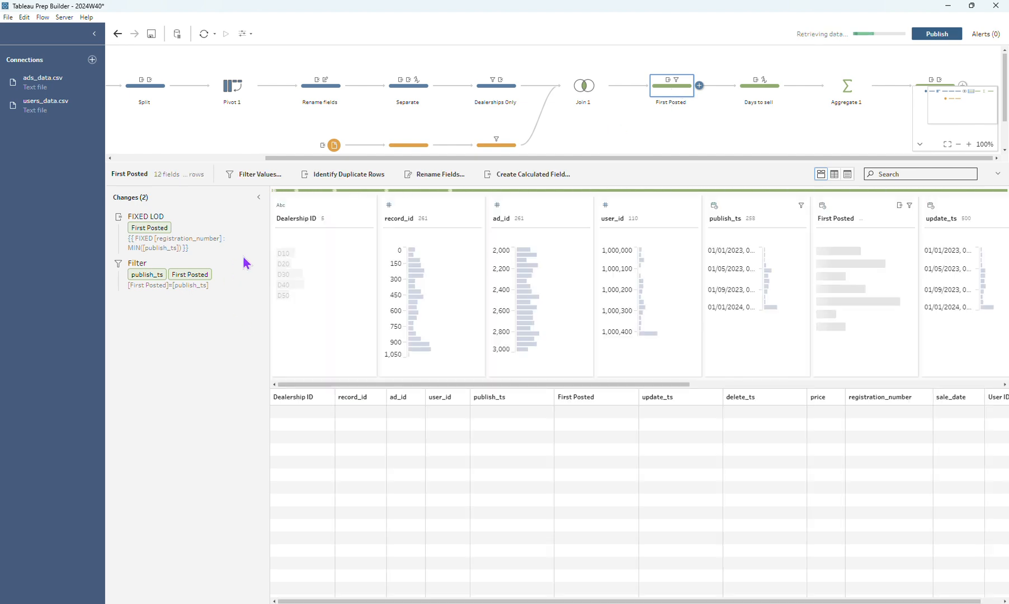
pyautogui.moveTo(440, 384); pyautogui.dragTo(579, 385)
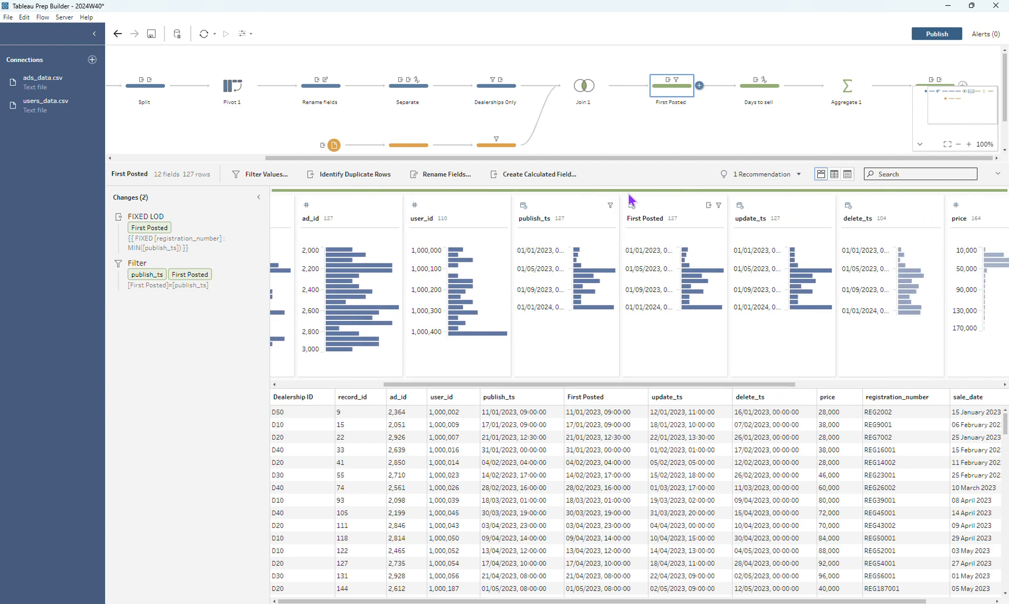
# Create a trial FIXED LOD calculation of the minimum publish_ts grouped by registration_number, and delete that calculation
pyautogui.click(544, 212)
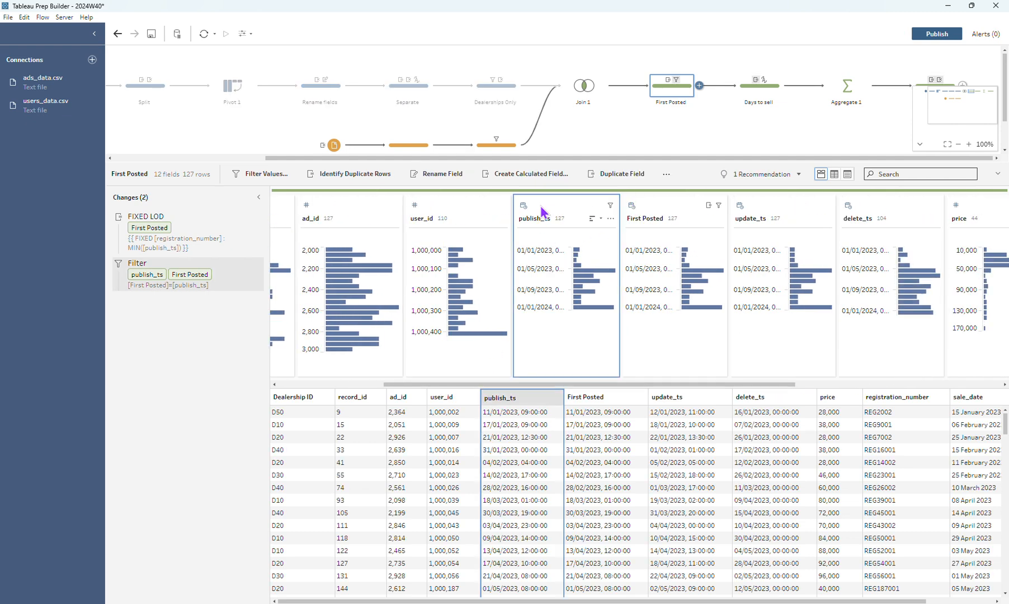
pyautogui.click(610, 219)
pyautogui.moveTo(643, 381)
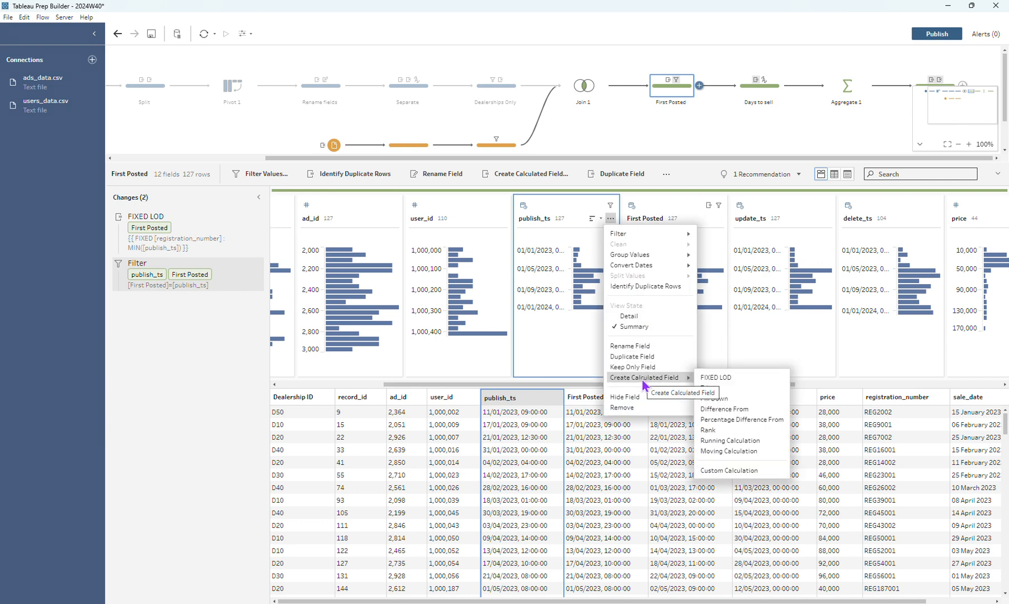
pyautogui.click(738, 383)
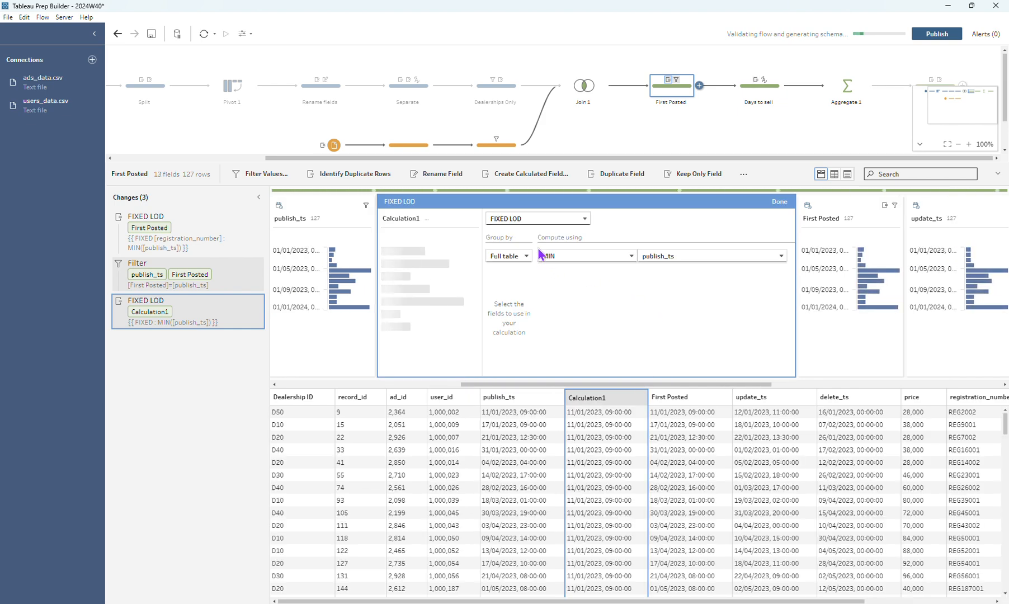
pyautogui.click(509, 256)
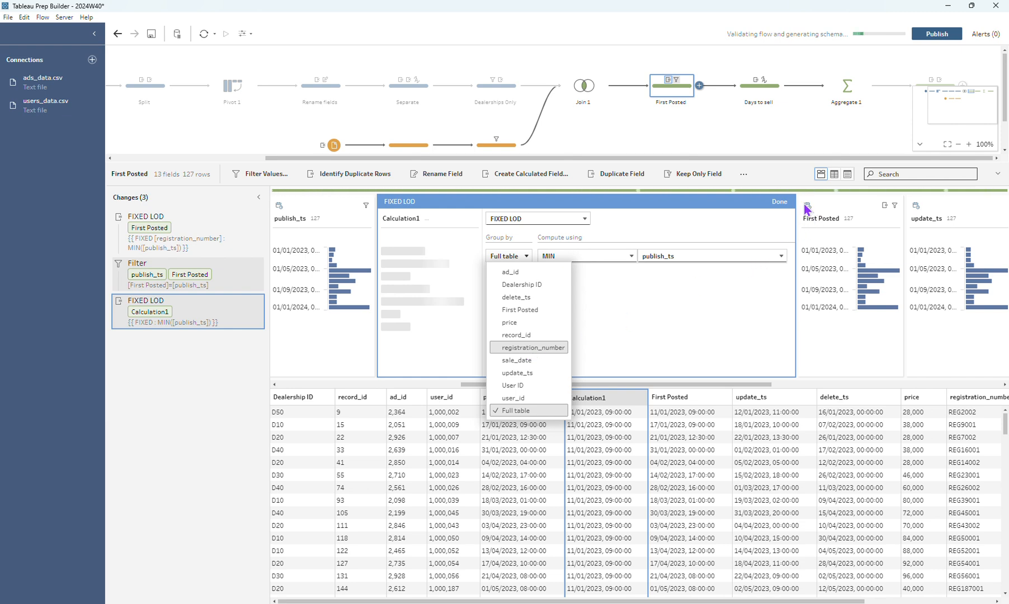
pyautogui.click(783, 204)
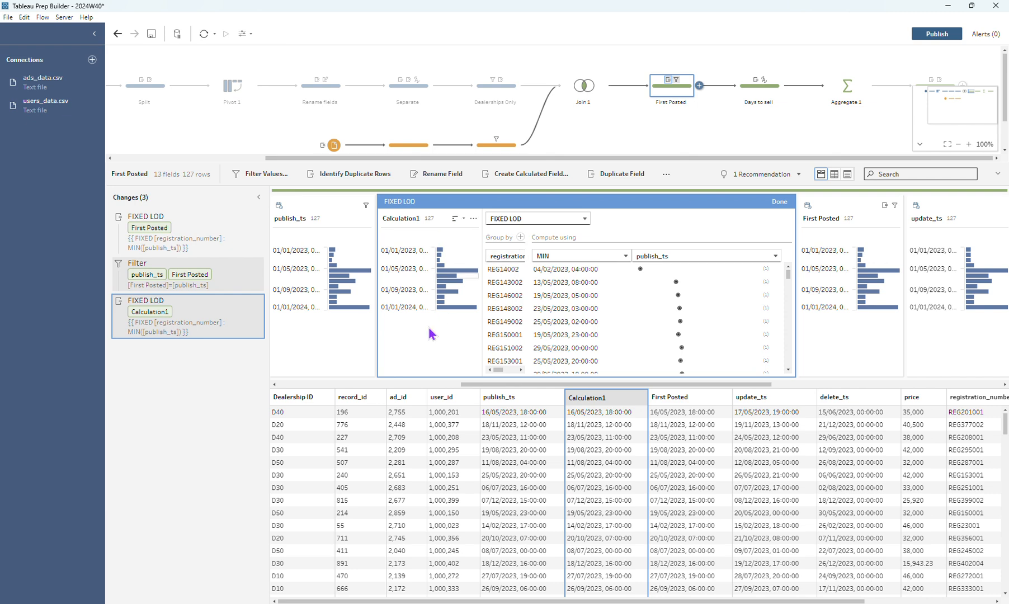
pyautogui.click(778, 201)
pyautogui.press('Delete')
# Review the filter calculation that matches First Posted to publish_ts in the First Posted step
pyautogui.click(247, 264)
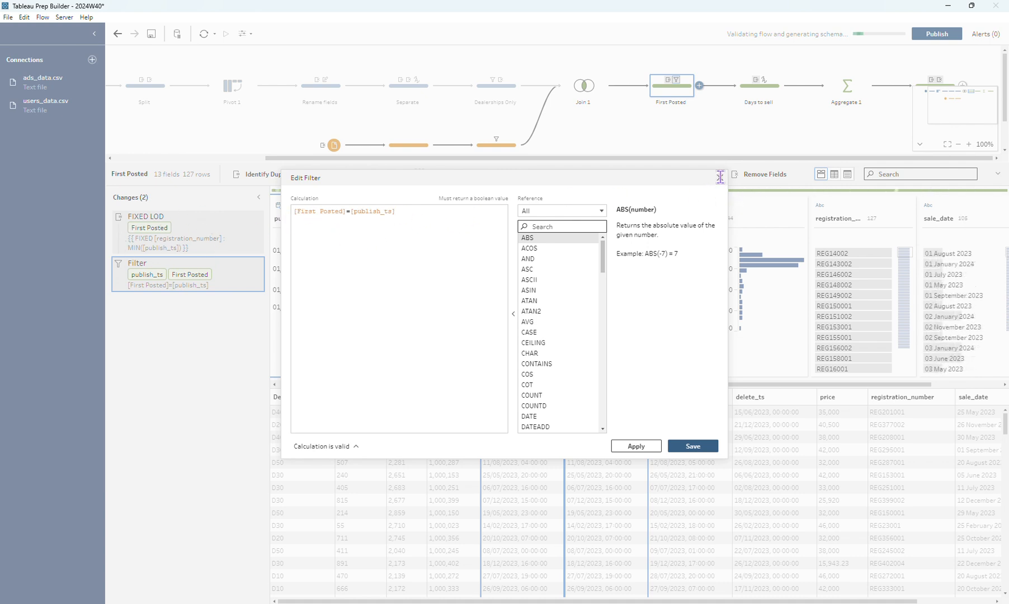
pyautogui.click(719, 177)
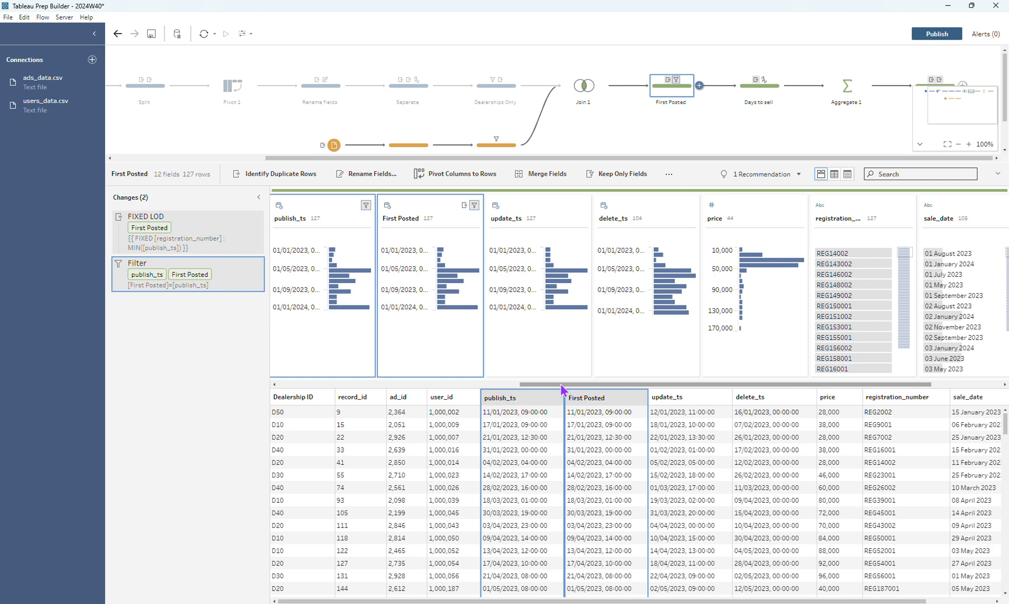
# Review the sale_date change to Date type, its data type options and the DATEDIFF calculation in the Days to sell step
pyautogui.click(768, 95)
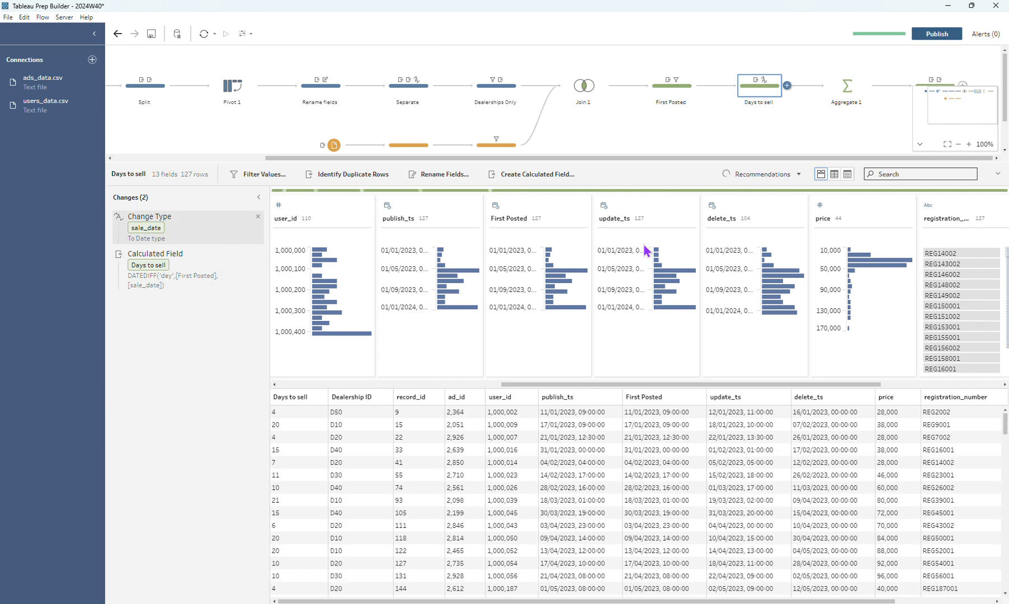
pyautogui.moveTo(617, 384); pyautogui.dragTo(890, 384)
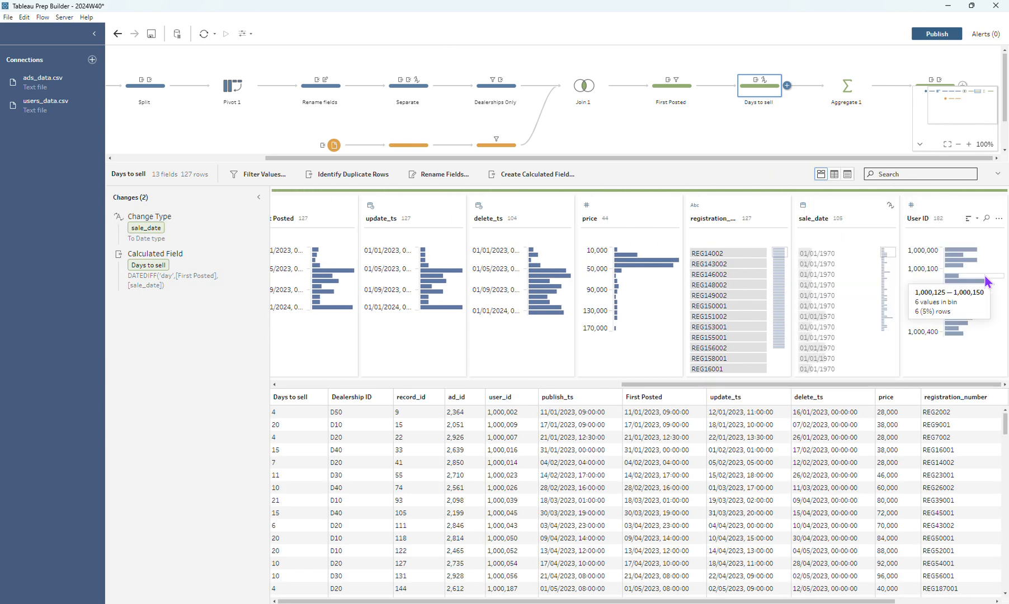
pyautogui.click(120, 221)
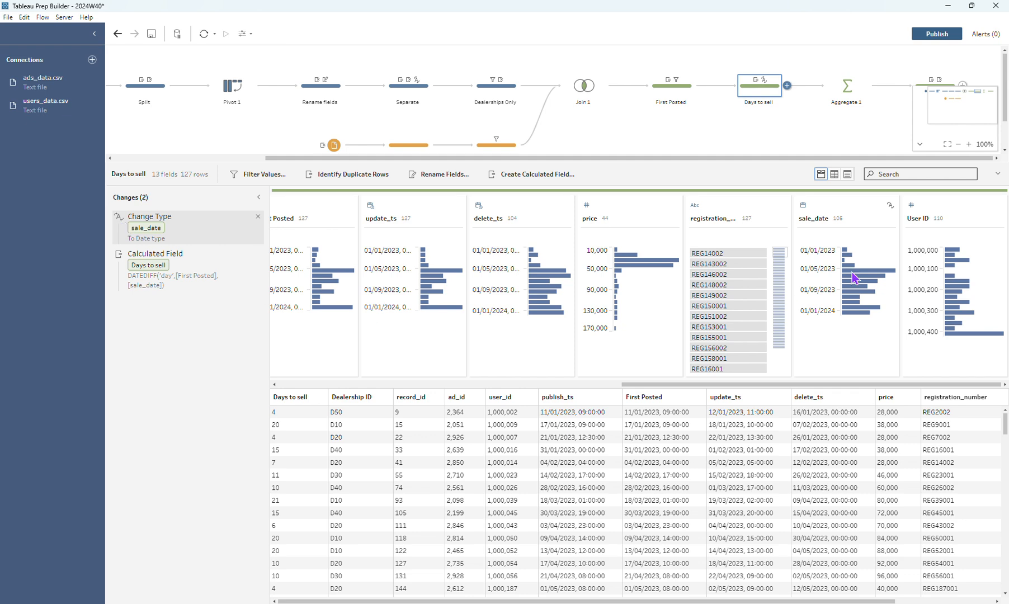
pyautogui.click(858, 224)
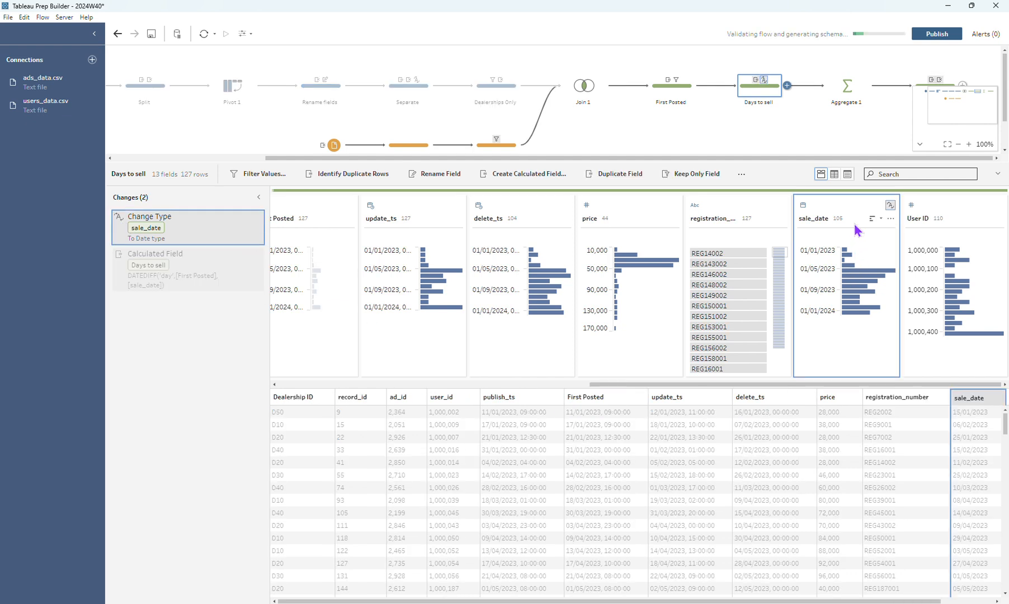
pyautogui.click(803, 206)
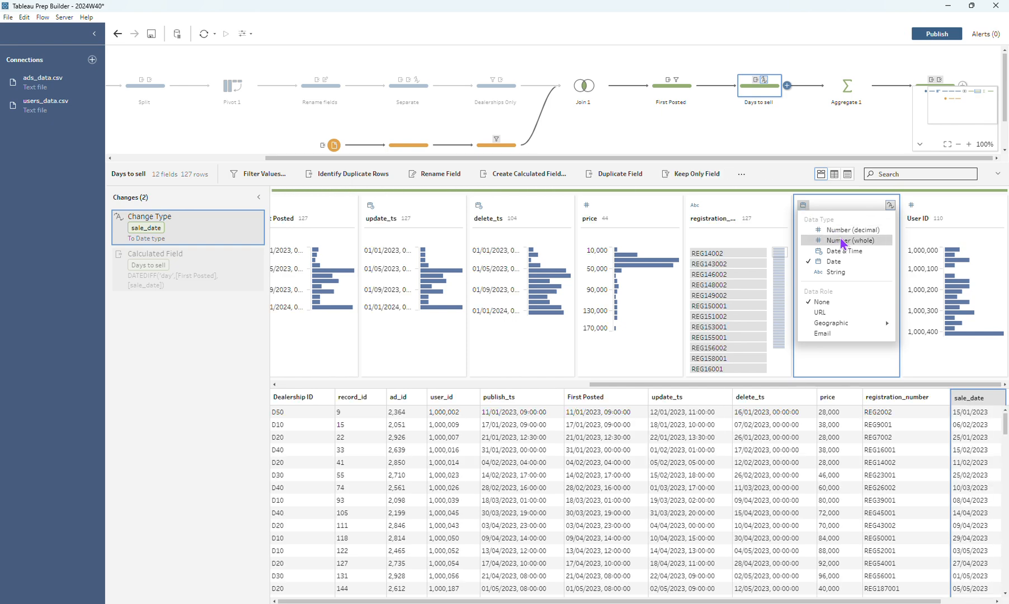
pyautogui.click(790, 170)
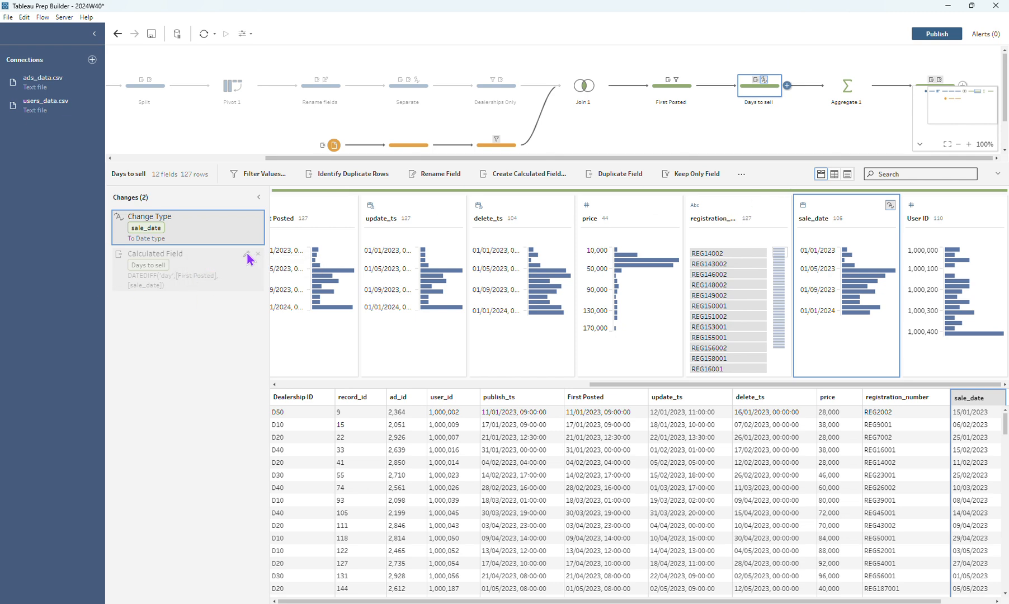
pyautogui.click(247, 254)
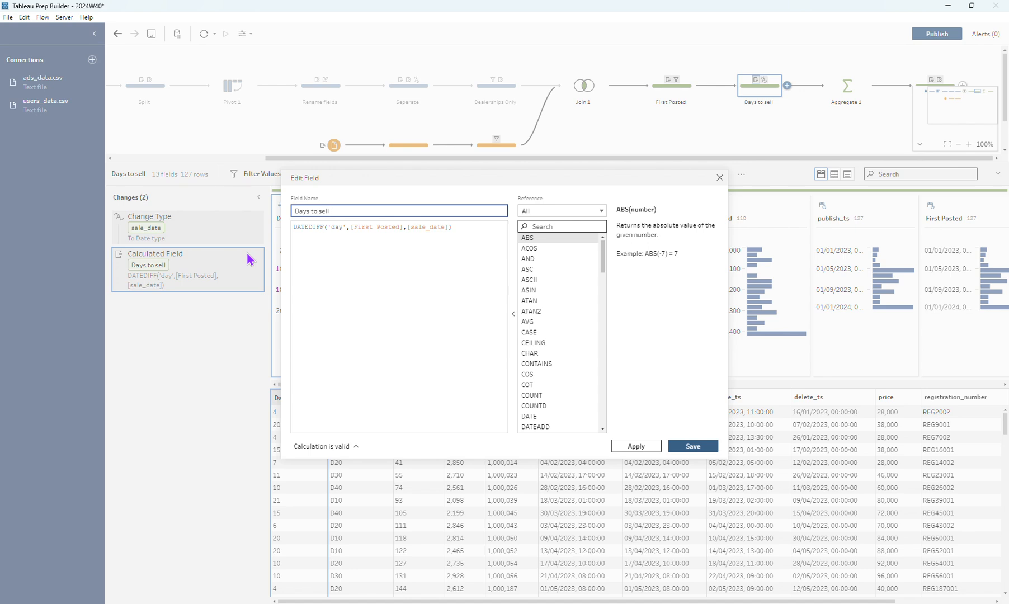
pyautogui.click(692, 446)
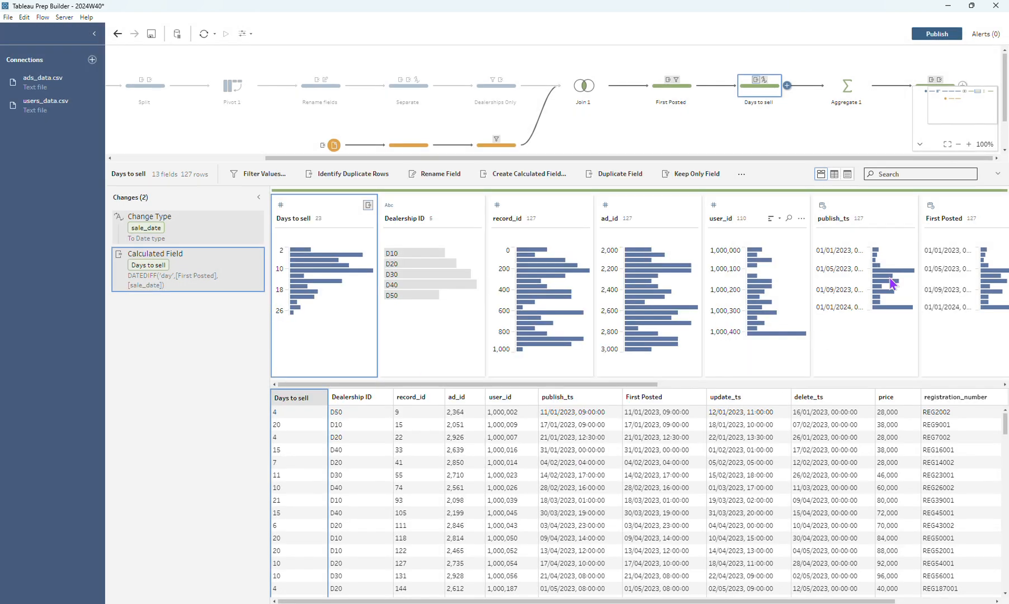
# Hide the flow's mini-map and inspect the grouped Dealership ID and averaged Days to sell fields in Aggregate 1
pyautogui.click(920, 144)
pyautogui.click(848, 93)
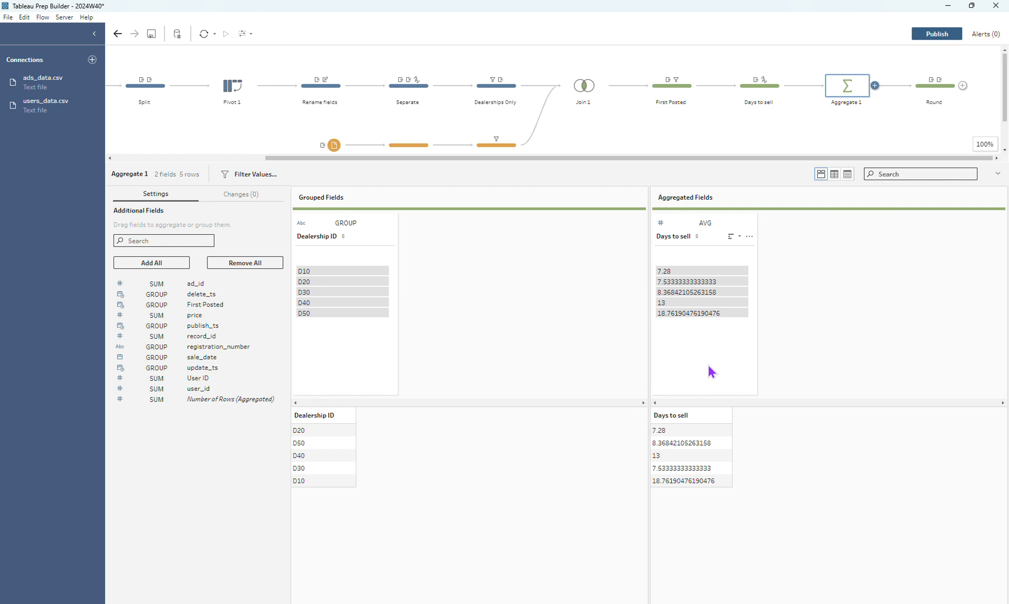
# Review the CEILING calculation for Dealership Avg Days to Sell and the removal of Days to sell in the Round step
pyautogui.click(939, 88)
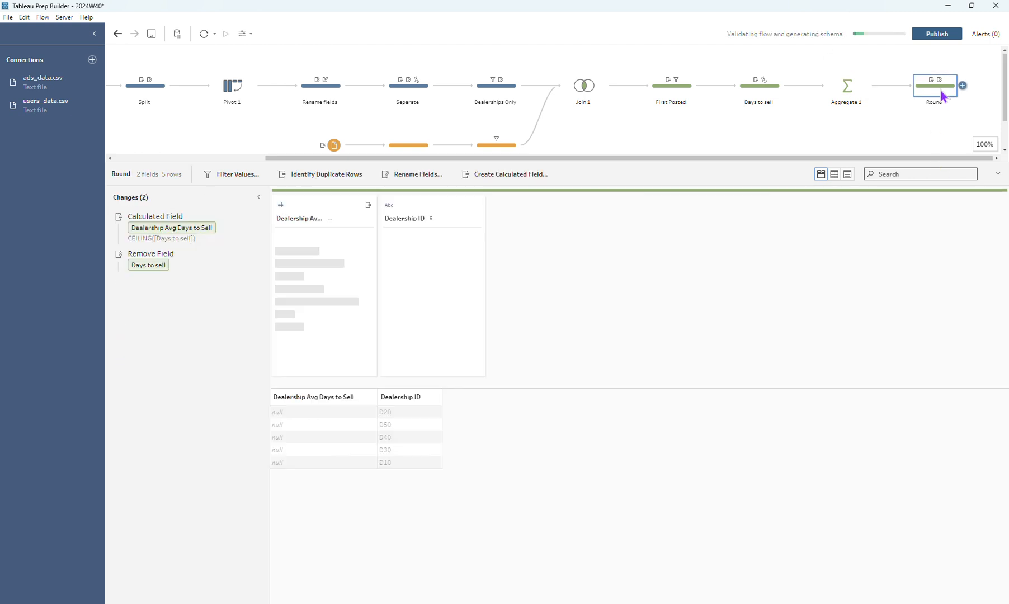
pyautogui.moveTo(244, 216)
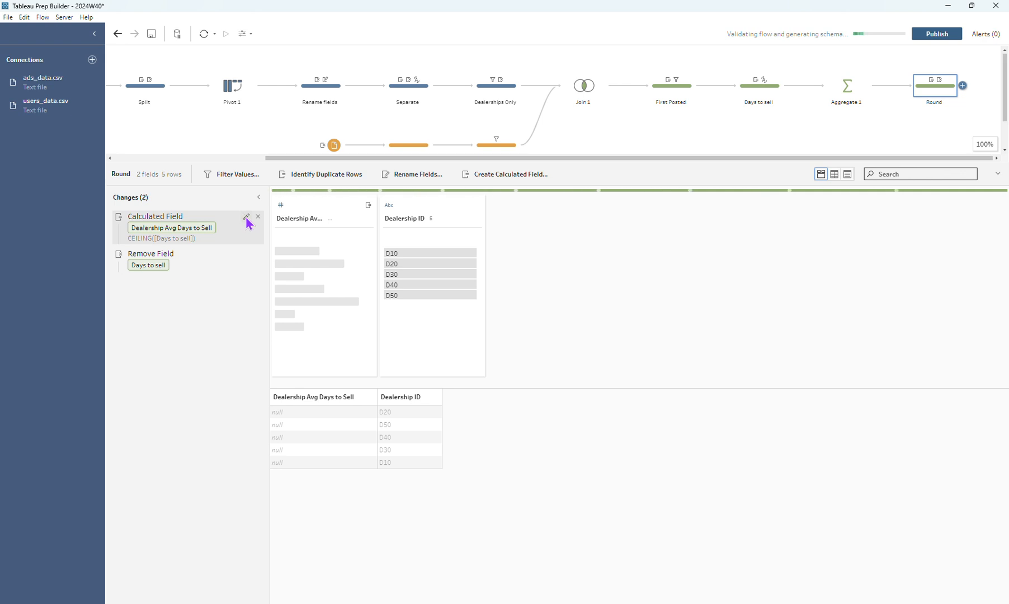
pyautogui.click(246, 217)
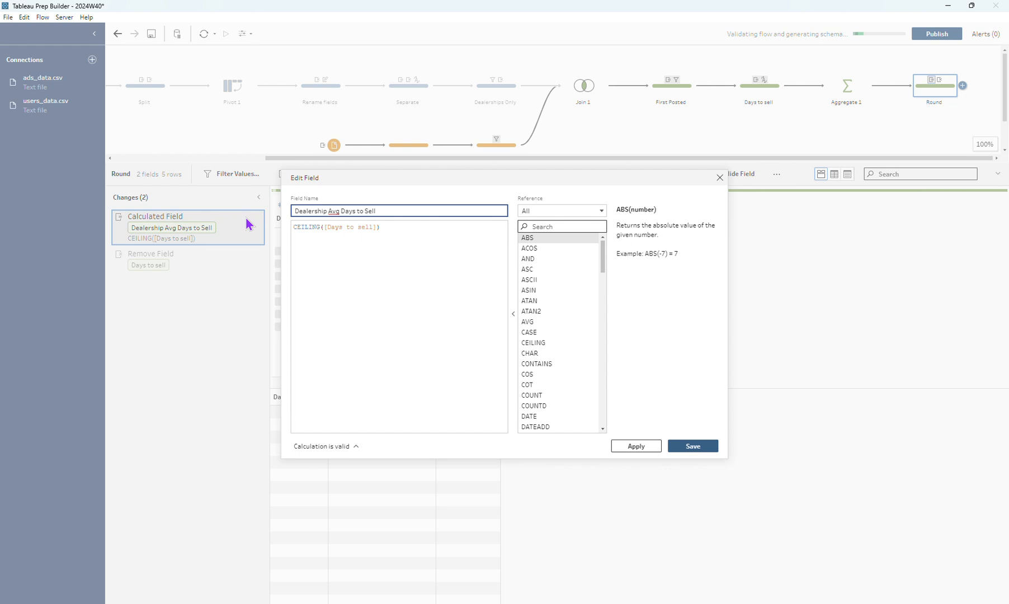
pyautogui.click(719, 178)
pyautogui.click(192, 265)
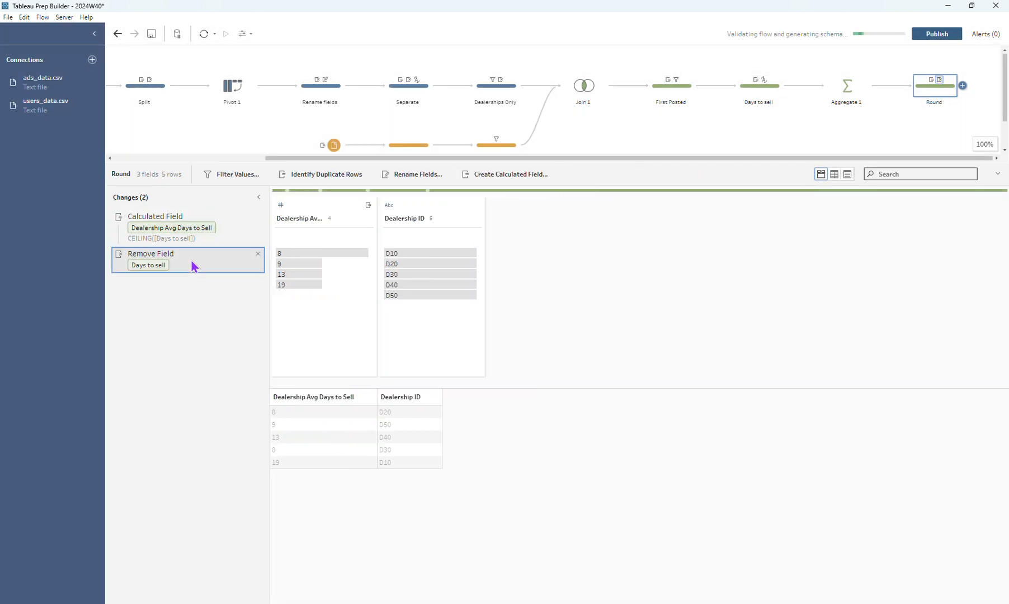